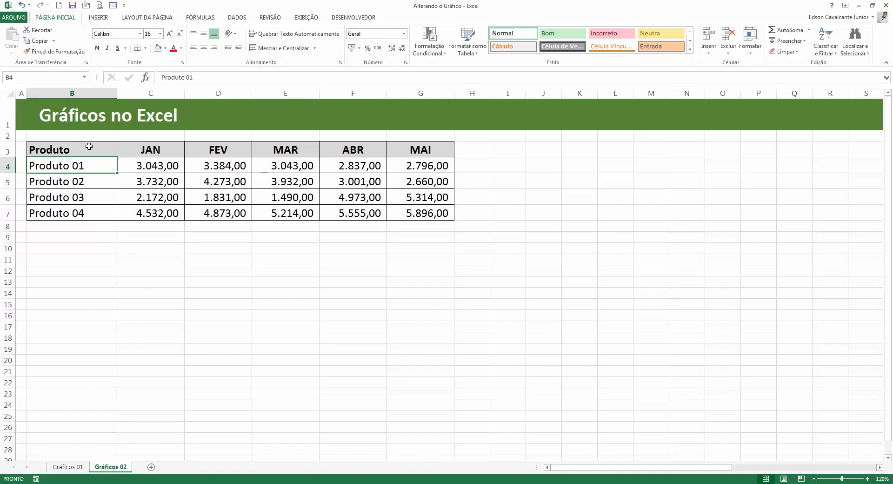
Step: Examine the Gráficos 02 data table: the month headers, the product names in B4:B7 and the monthly values in C4:G7
{"action": "left_click", "coordinate": [89, 147]}
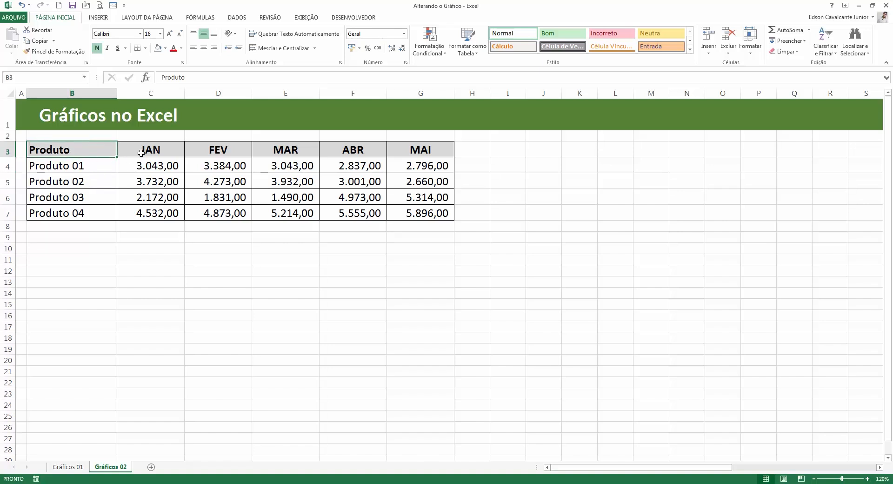
{"action": "left_click_drag", "start_coordinate": [141, 153], "coordinate": [396, 143]}
{"action": "left_click_drag", "start_coordinate": [89, 164], "coordinate": [89, 207]}
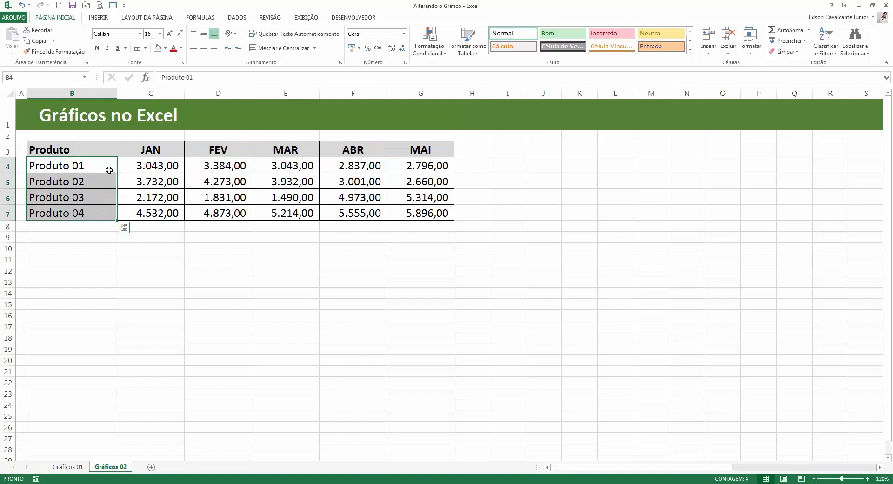
{"action": "left_click", "coordinate": [64, 168]}
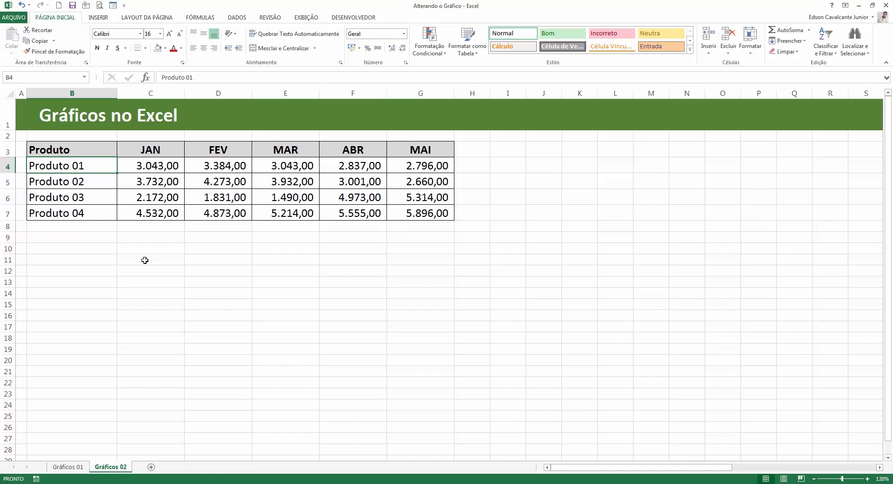
{"action": "left_click_drag", "start_coordinate": [92, 169], "coordinate": [91, 214]}
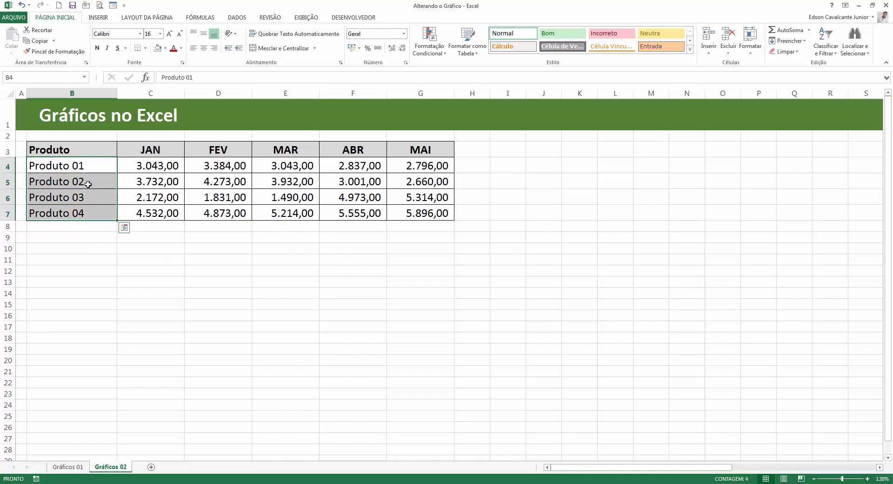
{"action": "left_click", "coordinate": [112, 171]}
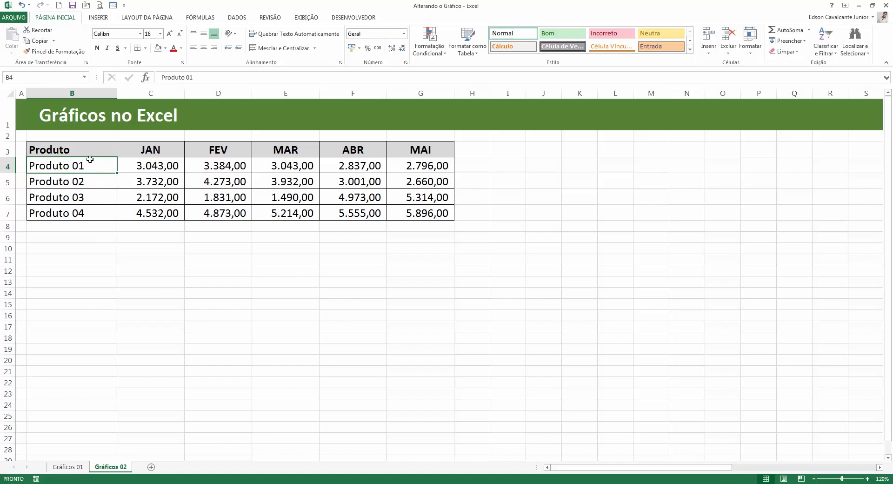
{"action": "left_click_drag", "start_coordinate": [90, 159], "coordinate": [98, 222]}
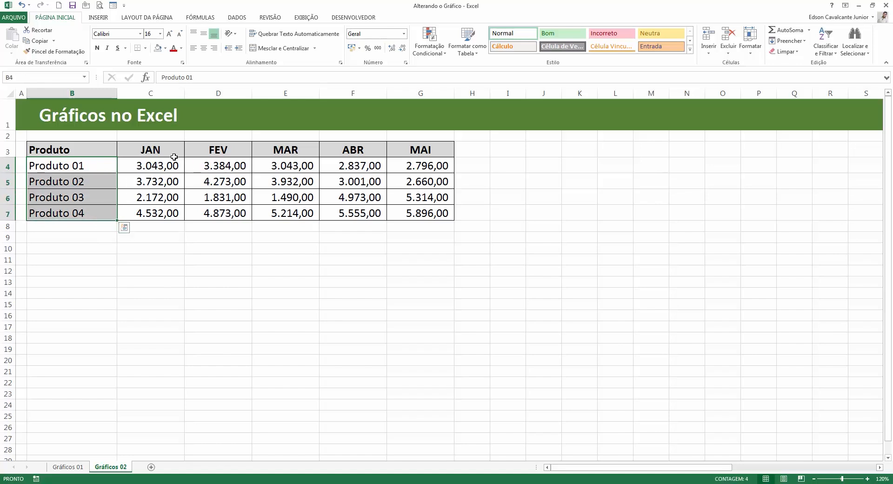
{"action": "left_click_drag", "start_coordinate": [161, 164], "coordinate": [440, 215]}
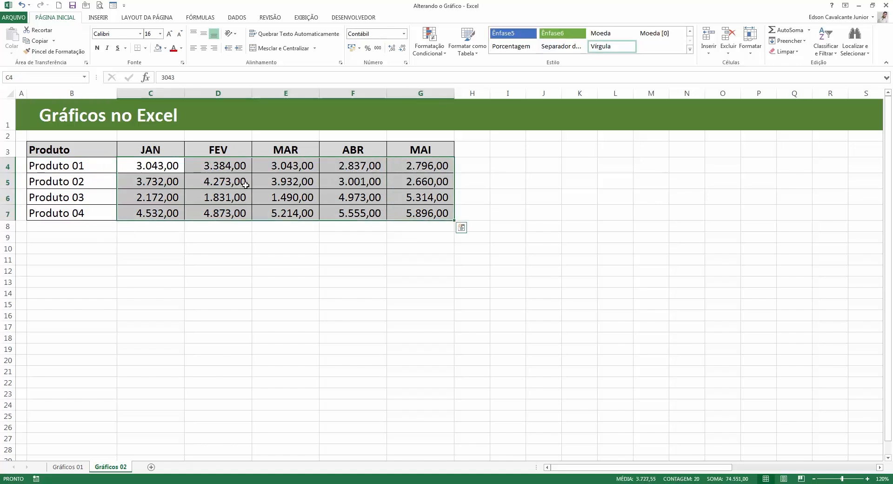
{"action": "left_click", "coordinate": [154, 168]}
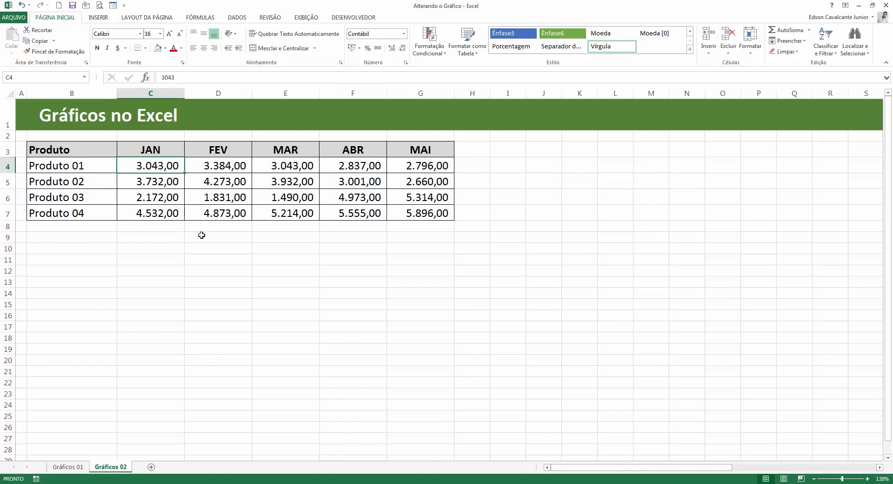
Step: Insert a basic 2D line chart (Linhas) from the whole product table, B3:G7
{"action": "left_click_drag", "start_coordinate": [89, 148], "coordinate": [441, 214]}
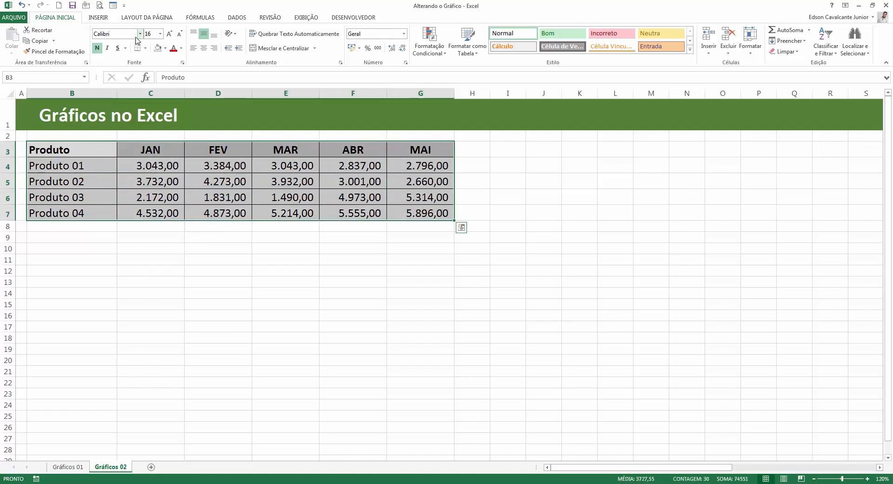
{"action": "left_click", "coordinate": [108, 19]}
{"action": "left_click", "coordinate": [345, 42]}
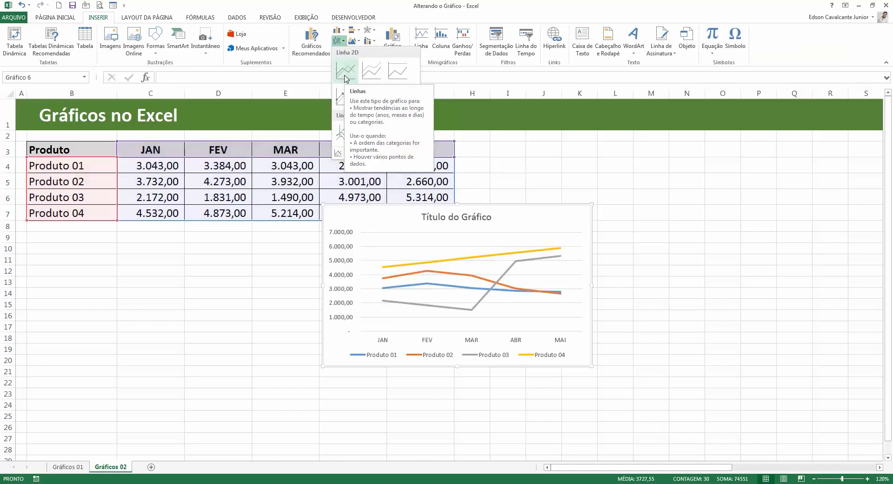
{"action": "left_click", "coordinate": [339, 3]}
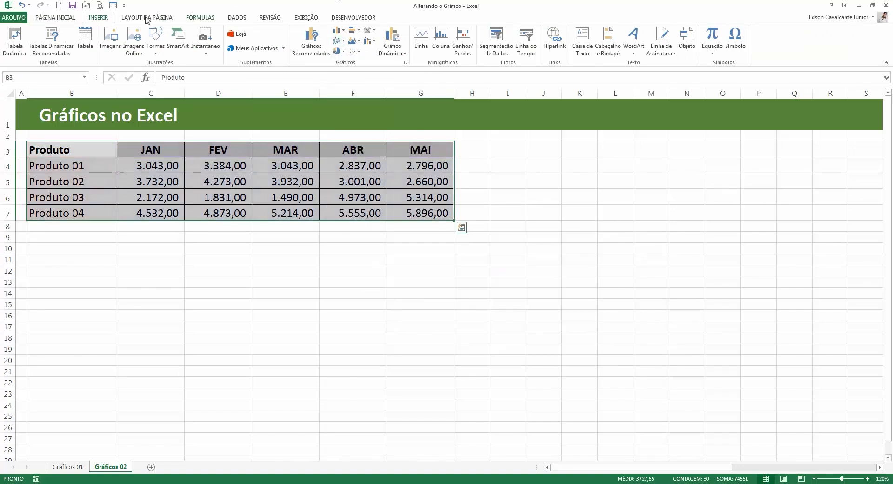
{"action": "left_click", "coordinate": [344, 45]}
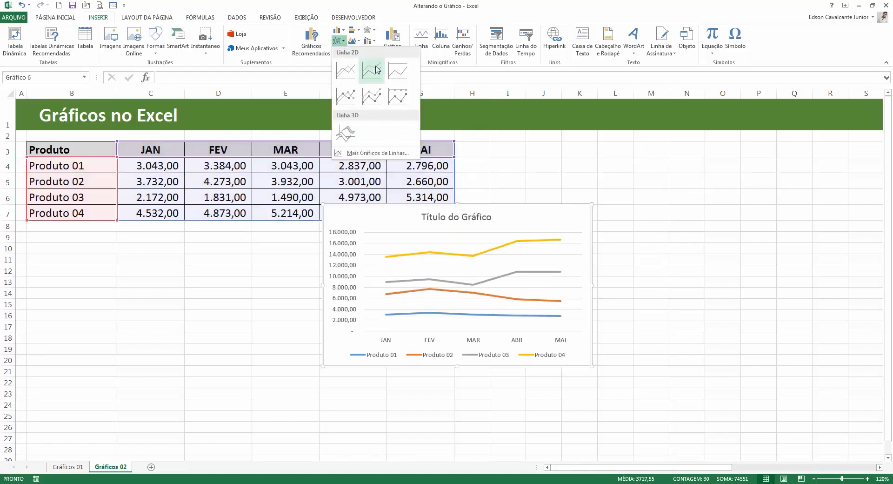
{"action": "left_click", "coordinate": [346, 81]}
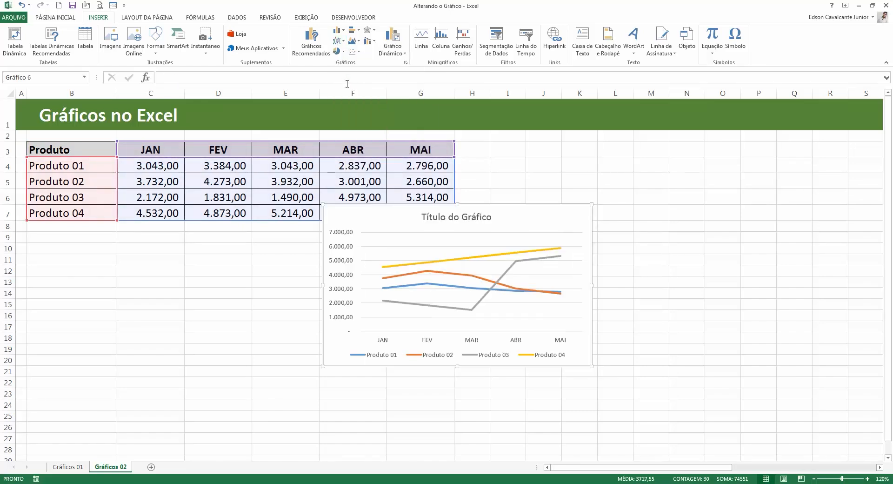
Step: Enlarge the line chart and place it beside the data table, across about columns I to R
{"action": "left_click_drag", "start_coordinate": [392, 211], "coordinate": [482, 163]}
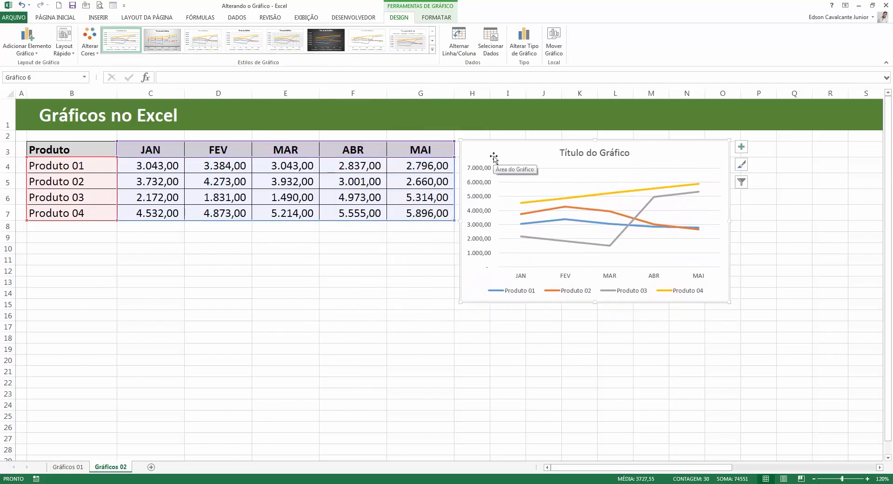
{"action": "left_click_drag", "start_coordinate": [491, 159], "coordinate": [444, 157]}
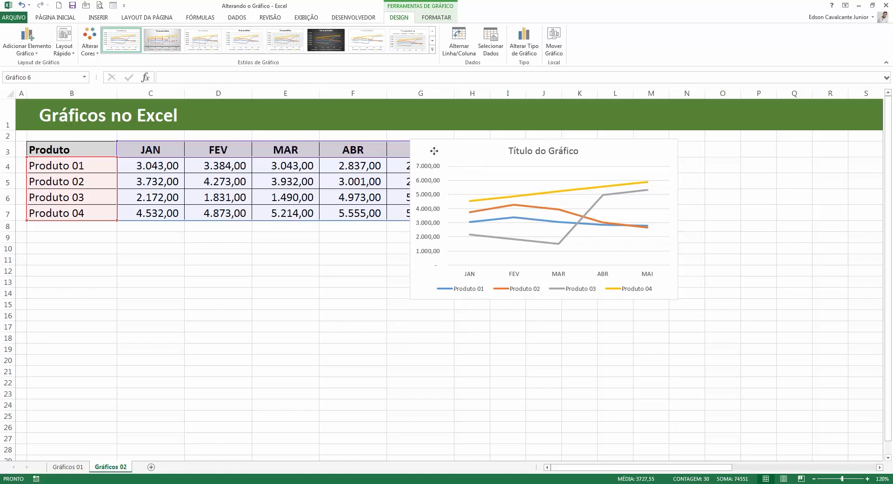
{"action": "left_click_drag", "start_coordinate": [432, 149], "coordinate": [422, 144]}
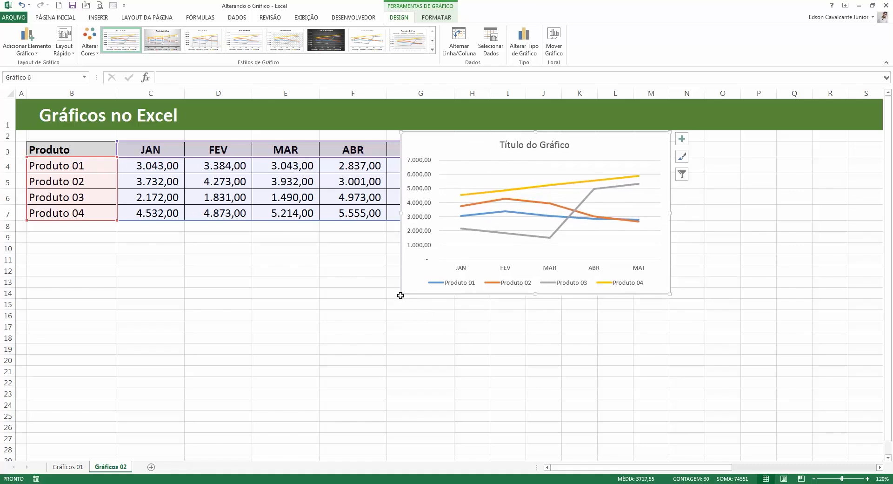
{"action": "left_click_drag", "start_coordinate": [401, 296], "coordinate": [354, 317]}
{"action": "left_click_drag", "start_coordinate": [421, 153], "coordinate": [572, 134]}
Step: Compare the table's data with the chart lines by selecting the full table and the Produto 02 and Produto 04 rows
{"action": "left_click_drag", "start_coordinate": [432, 217], "coordinate": [69, 152]}
{"action": "left_click", "coordinate": [339, 192]}
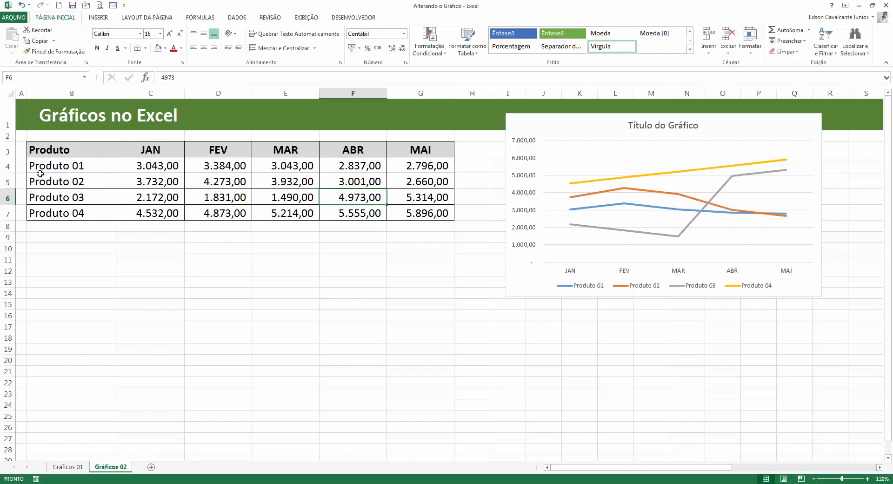
{"action": "left_click_drag", "start_coordinate": [69, 180], "coordinate": [421, 182]}
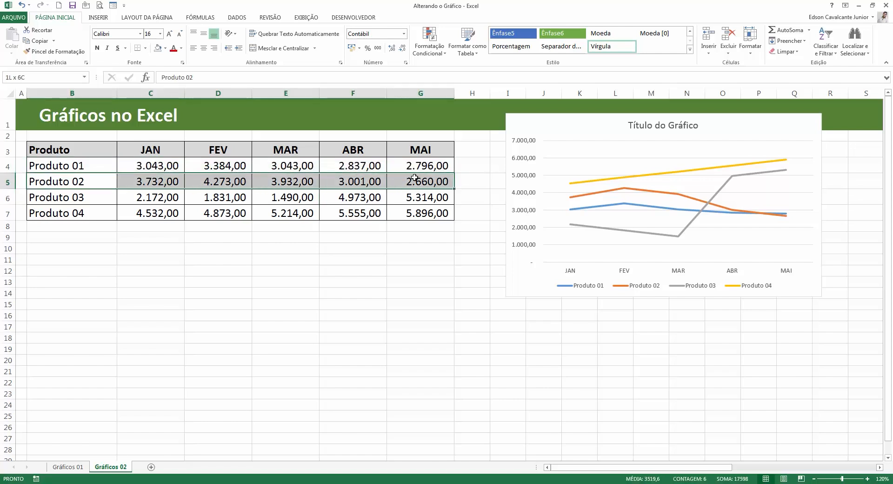
{"action": "left_click_drag", "start_coordinate": [68, 208], "coordinate": [433, 217]}
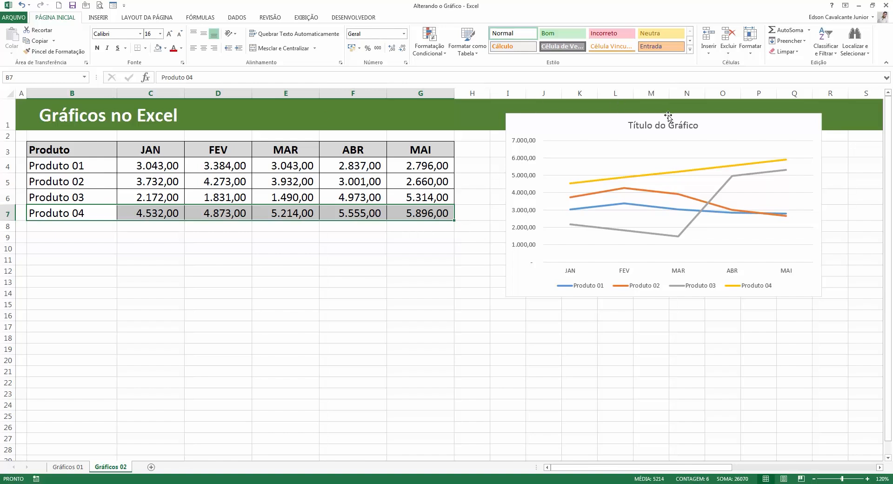
Step: Move the chart over the table's last columns and examine its plot area, value axis, month axis, title and legend
{"action": "left_click_drag", "start_coordinate": [596, 116], "coordinate": [327, 104]}
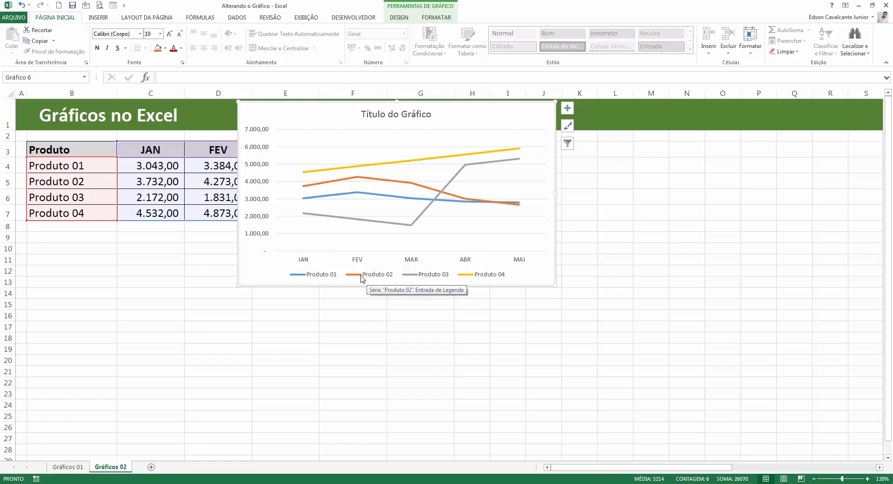
{"action": "left_click", "coordinate": [396, 154]}
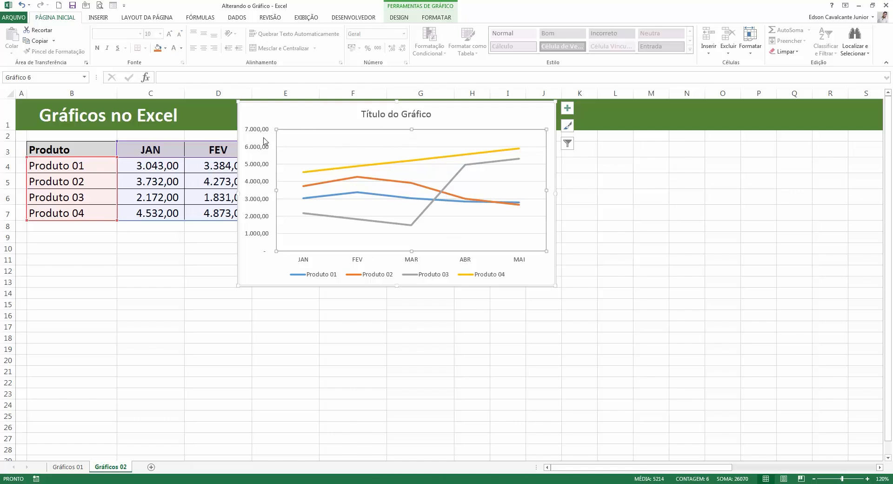
{"action": "left_click", "coordinate": [259, 168]}
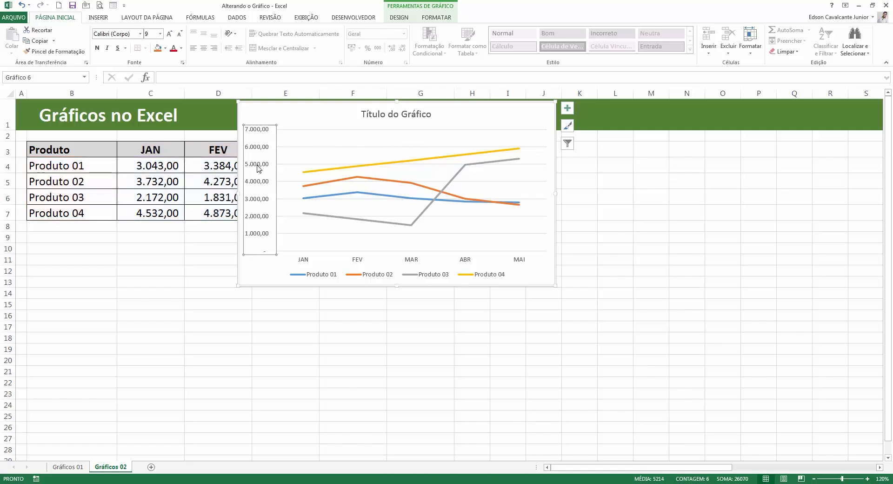
{"action": "left_click", "coordinate": [375, 116]}
{"action": "left_click", "coordinate": [410, 260]}
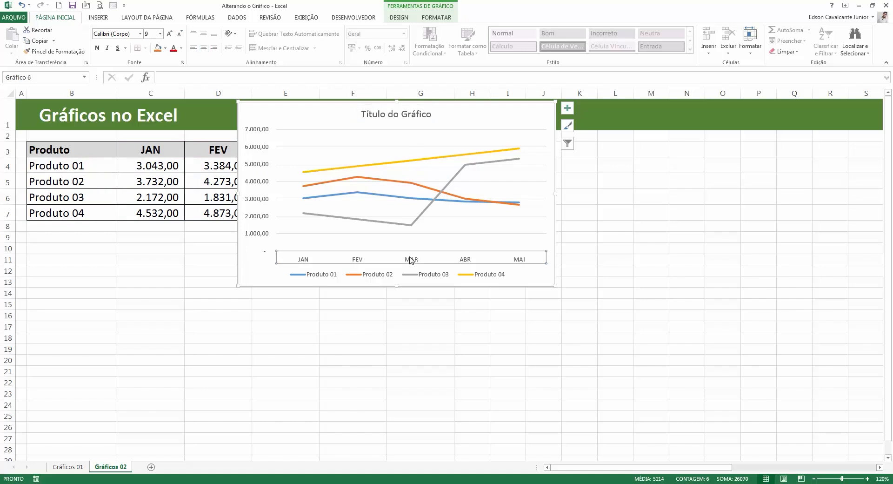
{"action": "left_click", "coordinate": [433, 275]}
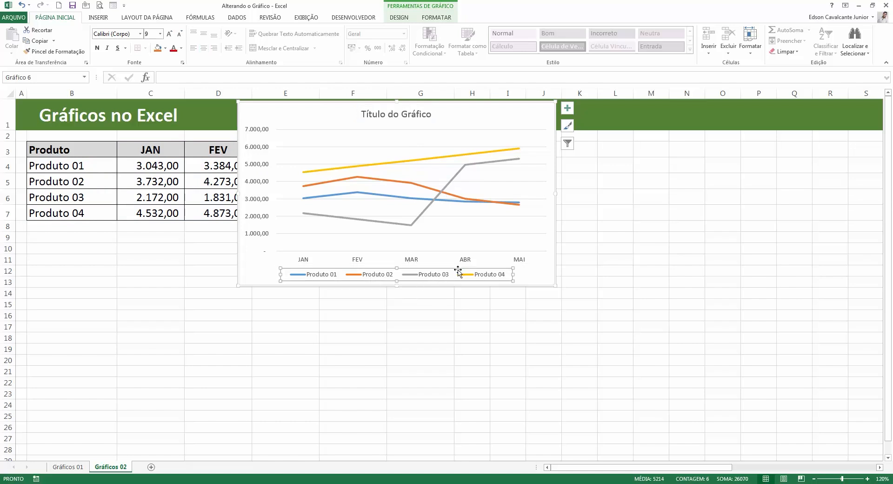
{"action": "left_click", "coordinate": [363, 259]}
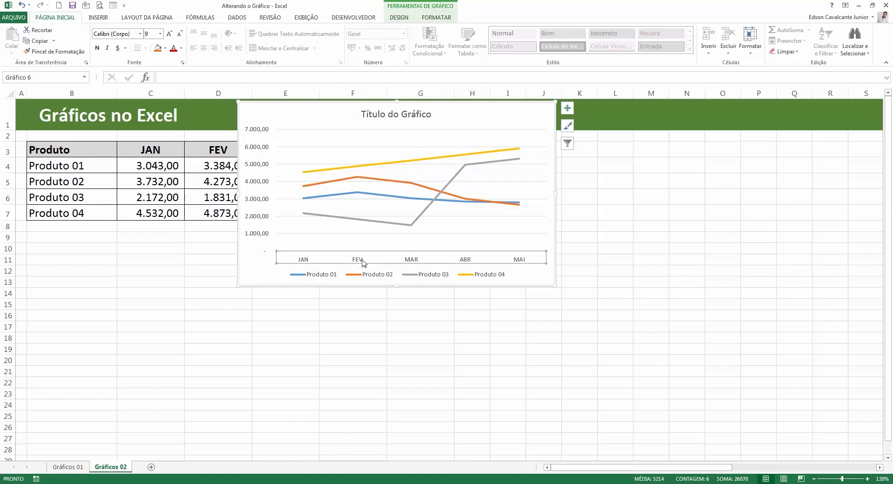
{"action": "left_click", "coordinate": [309, 142]}
{"action": "left_click", "coordinate": [261, 147]}
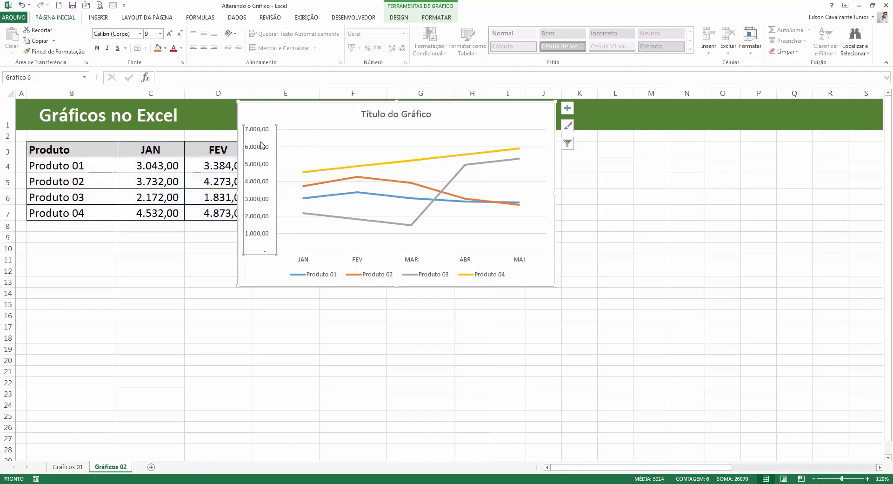
{"action": "left_click", "coordinate": [357, 140]}
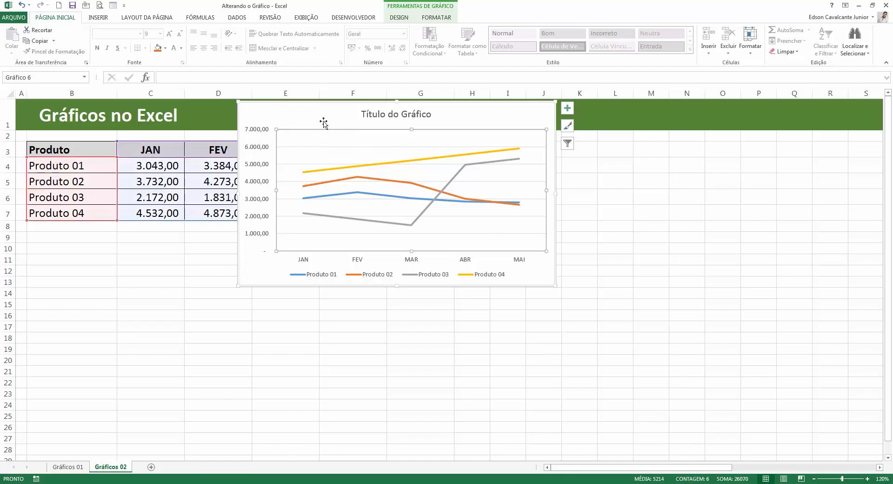
{"action": "left_click", "coordinate": [319, 119]}
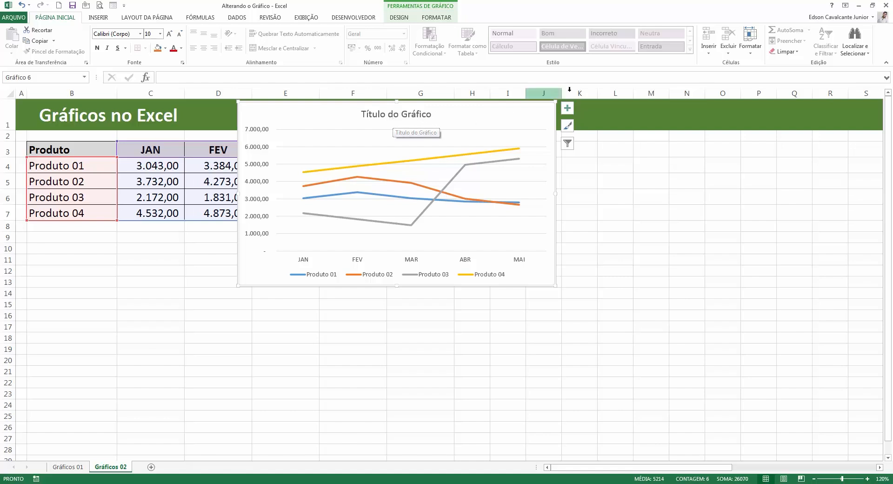
{"action": "left_click", "coordinate": [638, 238]}
{"action": "left_click", "coordinate": [512, 112]}
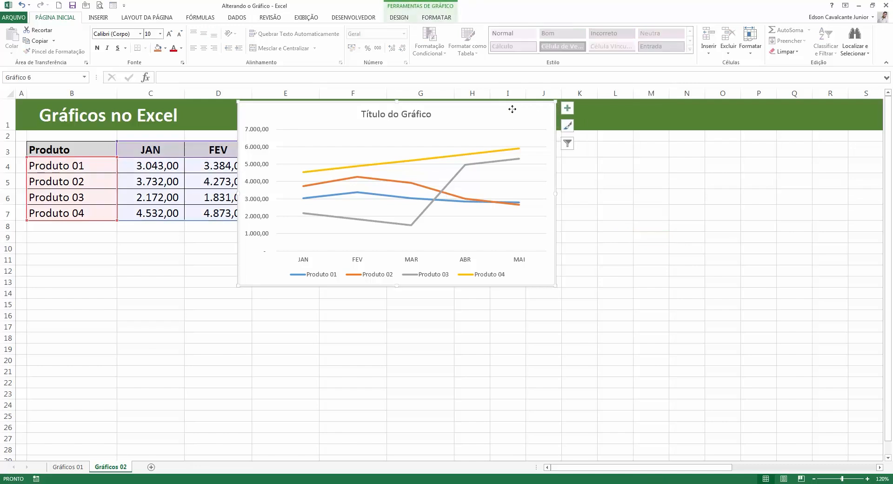
Step: Review the chart's element options, style and colour galleries, and series and category filters
{"action": "left_click", "coordinate": [570, 110]}
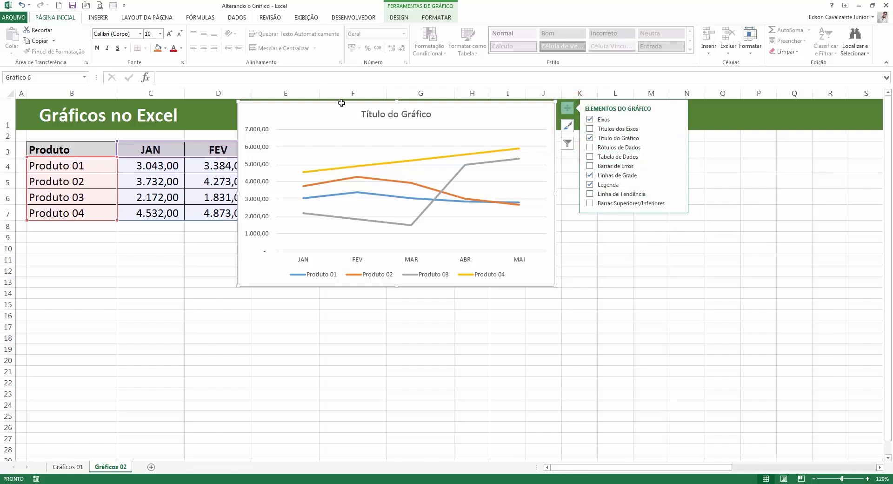
{"action": "left_click", "coordinate": [566, 122]}
{"action": "left_click", "coordinate": [525, 125]}
{"action": "left_click", "coordinate": [567, 125]}
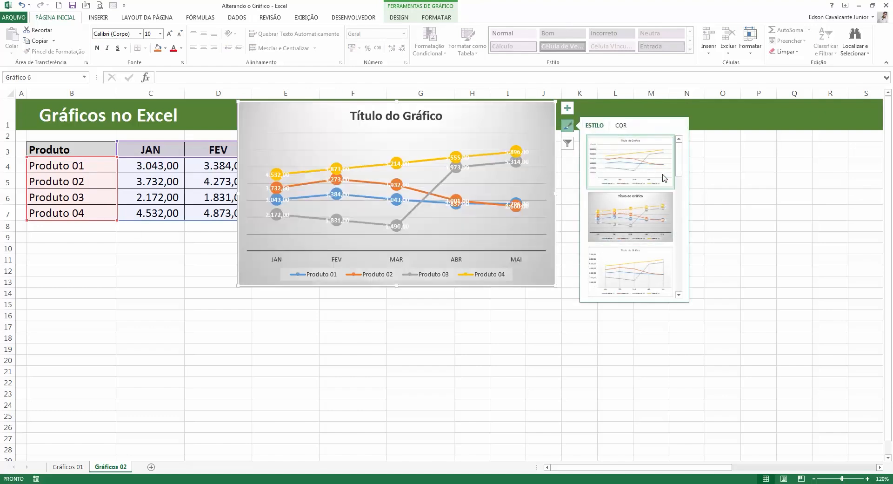
{"action": "left_click", "coordinate": [623, 127]}
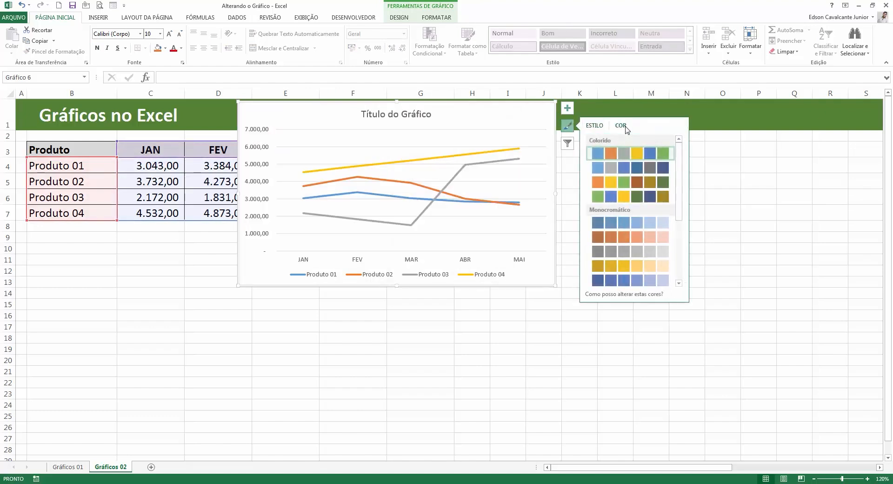
{"action": "left_click", "coordinate": [588, 129]}
{"action": "left_click", "coordinate": [567, 142]}
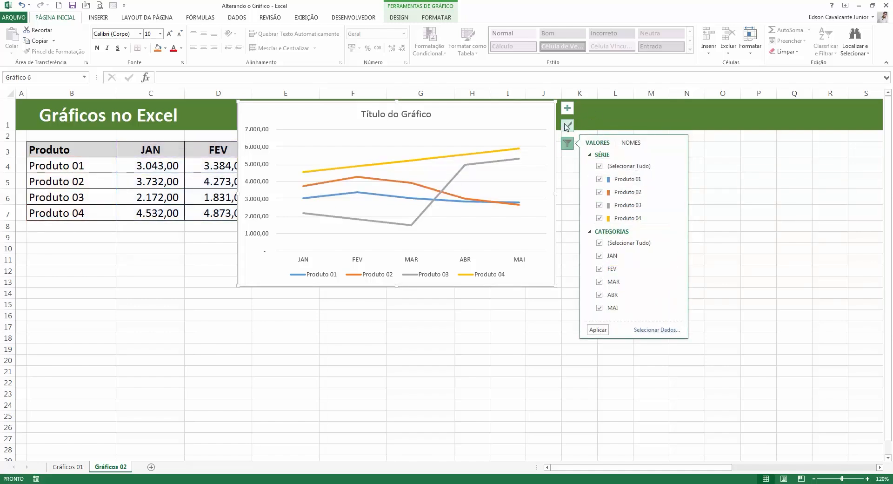
Step: Try deleting the value axis and the month axis from the chart, and undo both deletions
{"action": "left_click", "coordinate": [516, 110]}
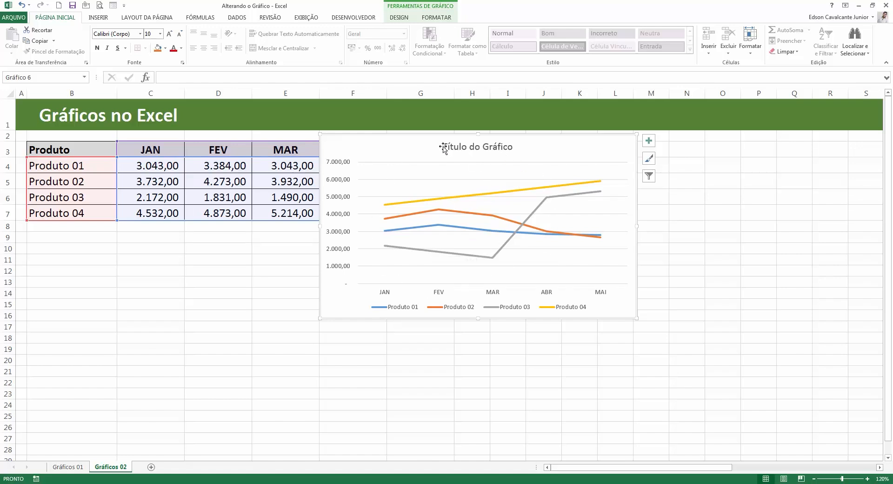
{"action": "left_click", "coordinate": [341, 182]}
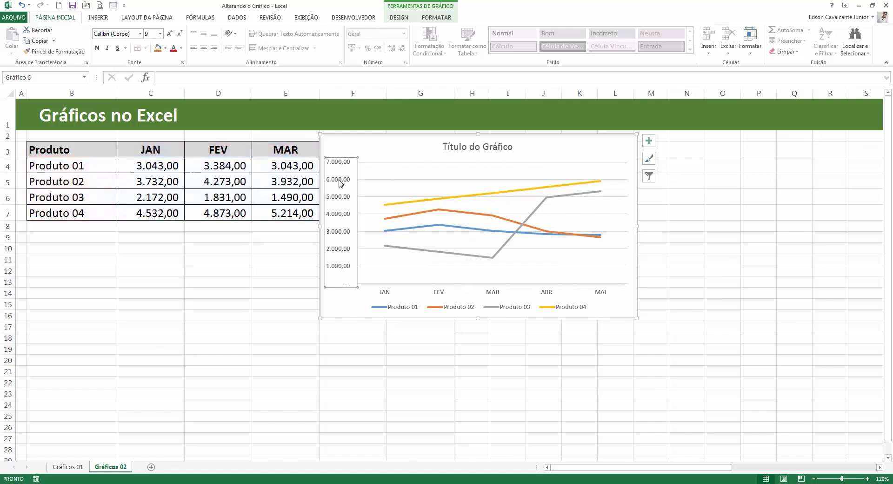
{"action": "key", "text": "Delete"}
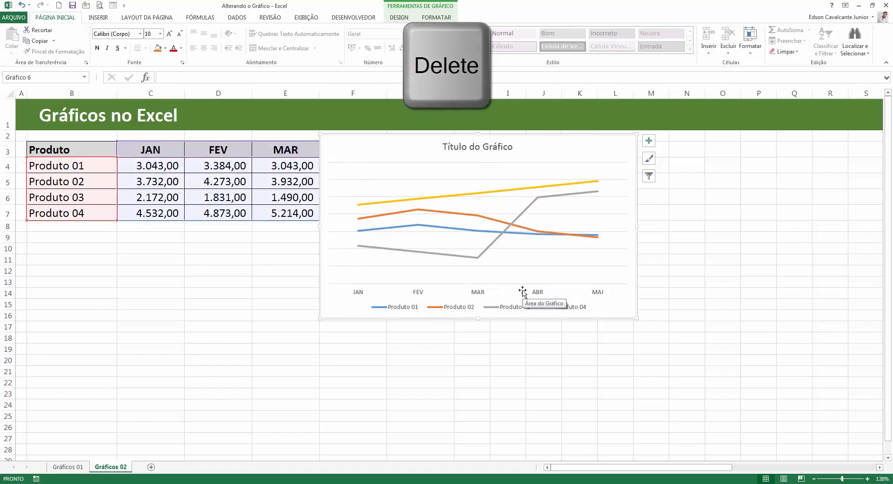
{"action": "left_click", "coordinate": [476, 292]}
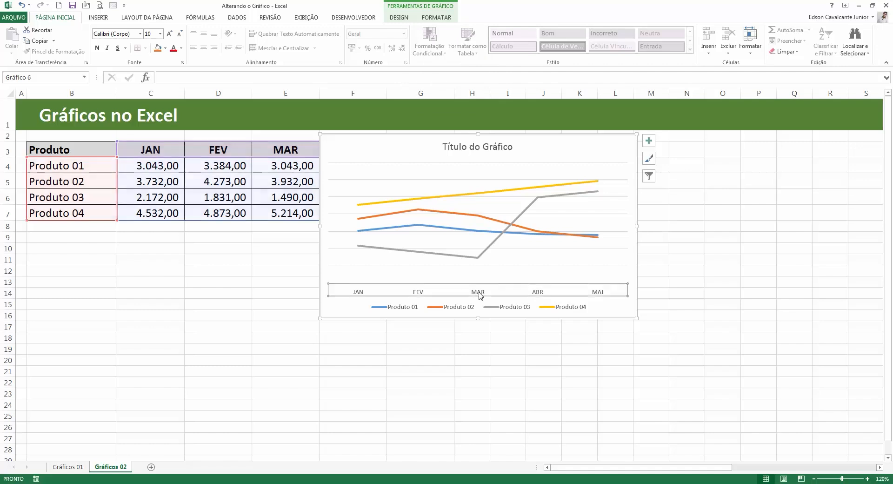
{"action": "key", "text": "Delete"}
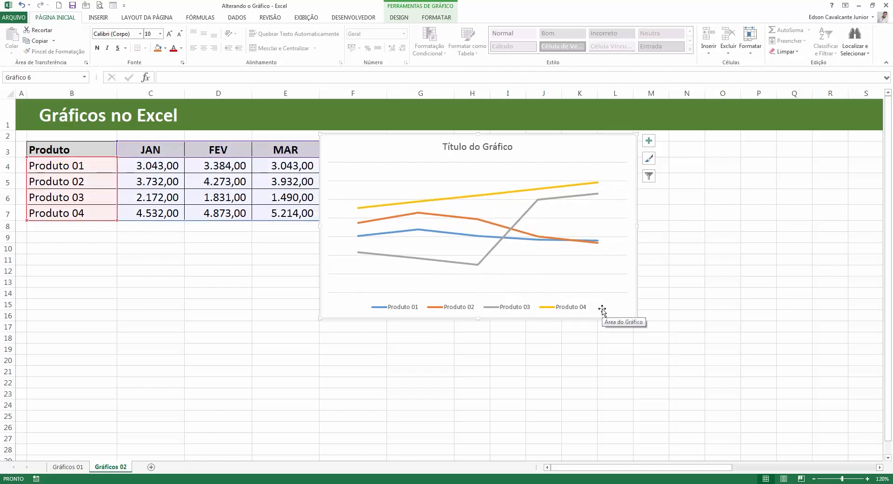
{"action": "key", "text": "ctrl+z"}
{"action": "key", "text": "ctrl+z"}
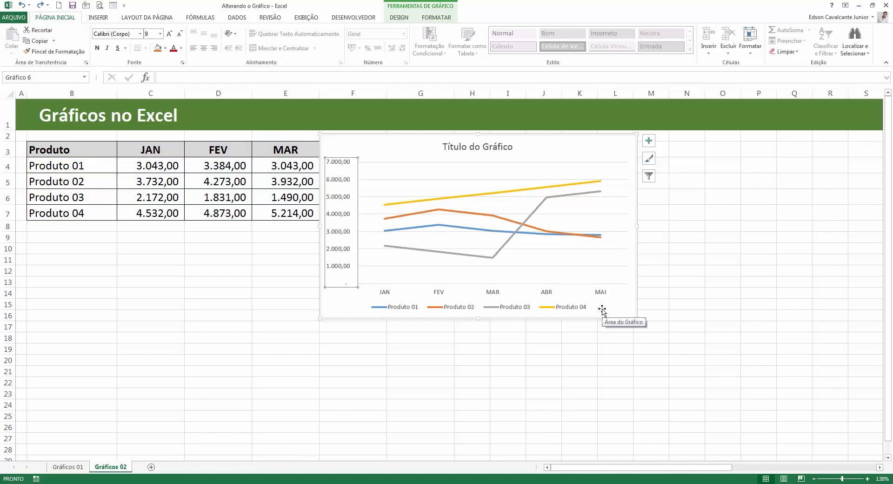
Step: Enlarge the line chart slightly and move it up so it spans about columns F to M and overlaps the green heading
{"action": "left_click", "coordinate": [352, 145]}
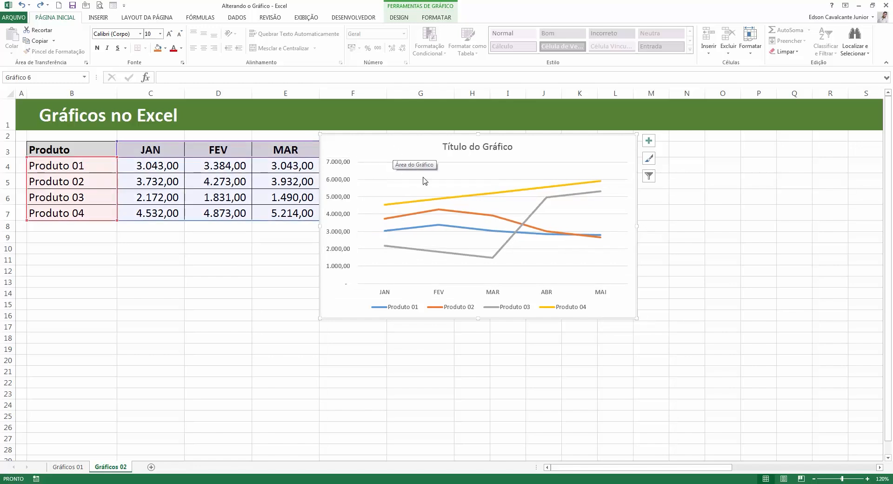
{"action": "left_click_drag", "start_coordinate": [321, 319], "coordinate": [284, 337]}
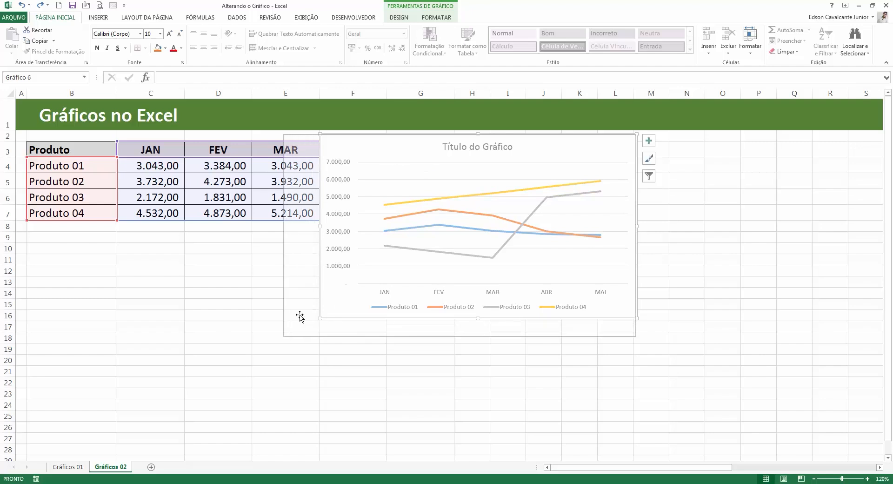
{"action": "left_click_drag", "start_coordinate": [356, 148], "coordinate": [401, 135]}
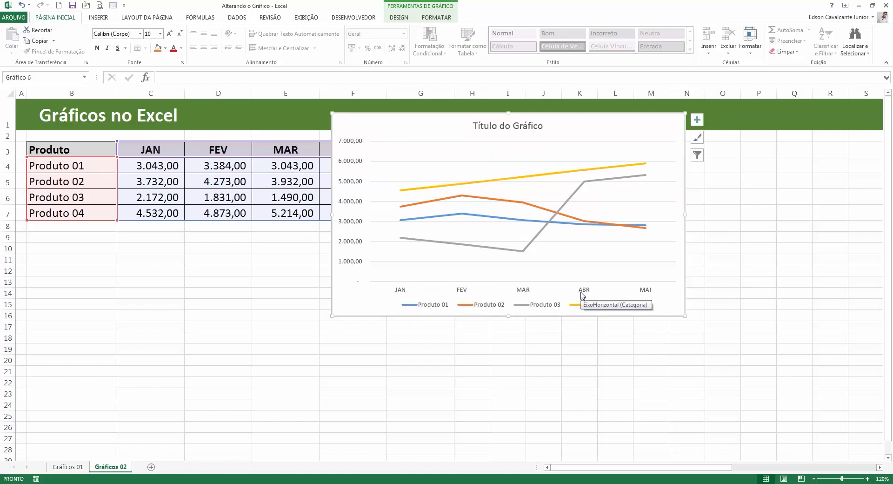
Step: Identify the value and month axes in the chart, and switch the Eixos chart element off and back on
{"action": "left_click", "coordinate": [697, 120]}
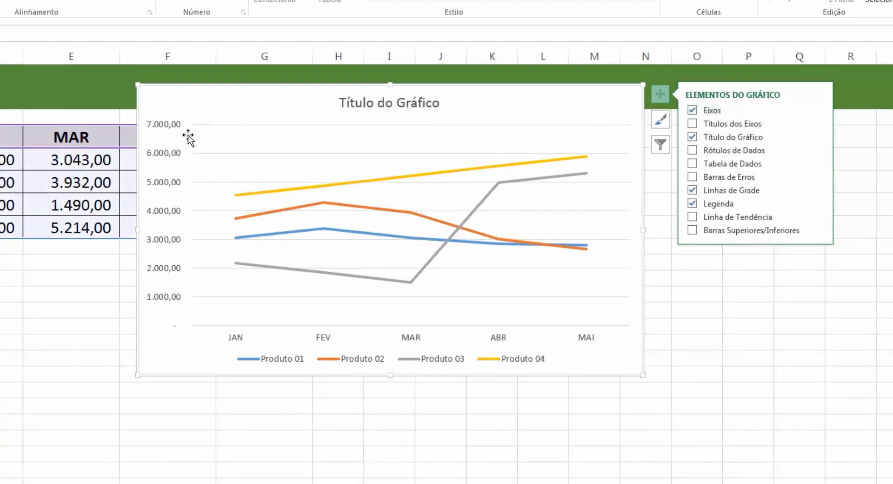
{"action": "left_click", "coordinate": [162, 300]}
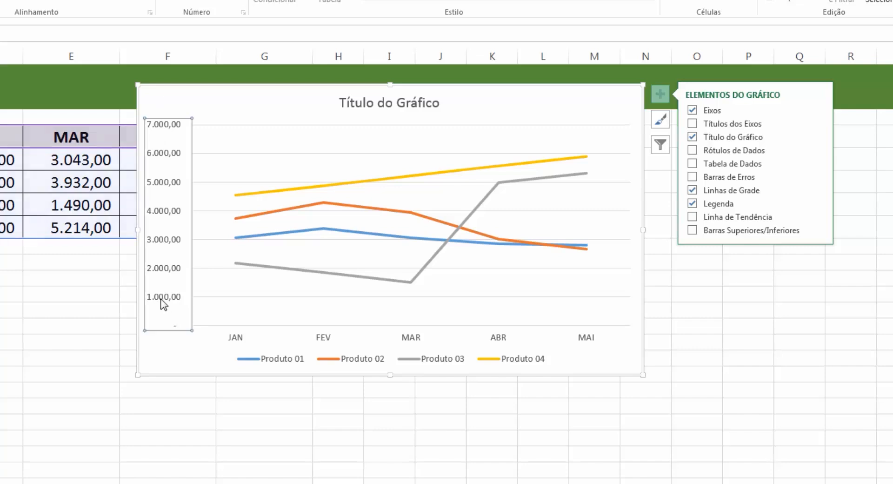
{"action": "left_click", "coordinate": [236, 338]}
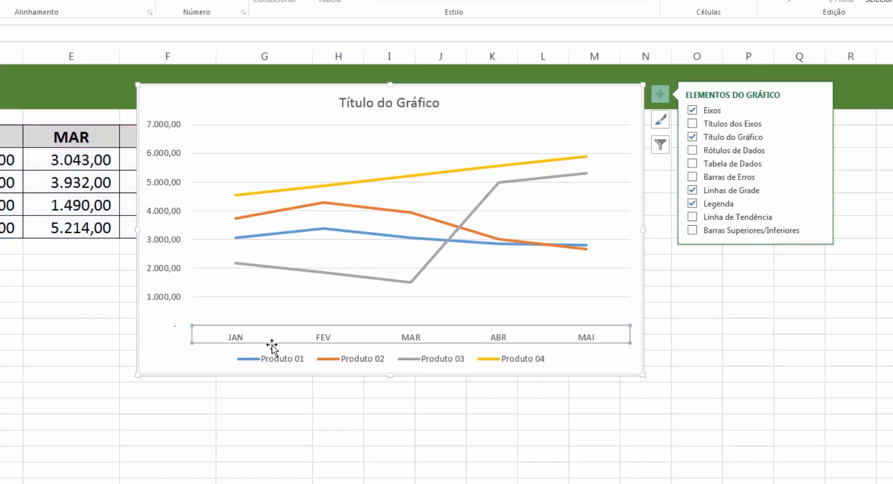
{"action": "left_click", "coordinate": [693, 111]}
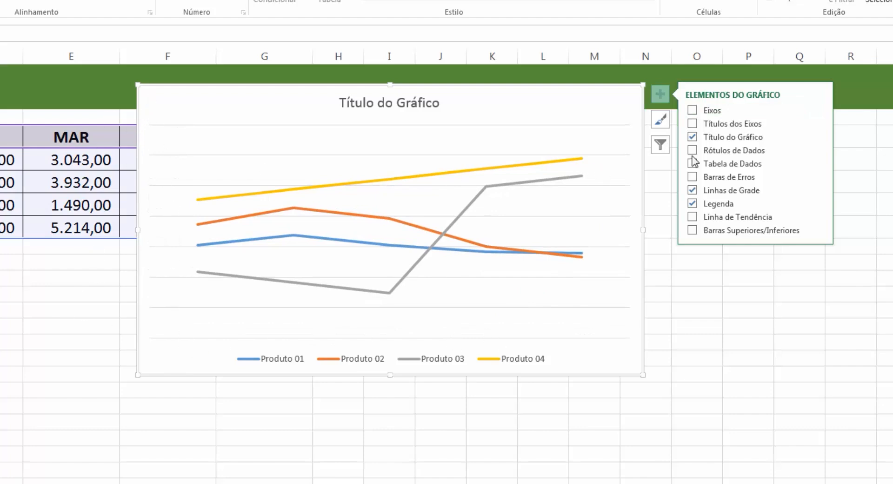
{"action": "left_click", "coordinate": [692, 111]}
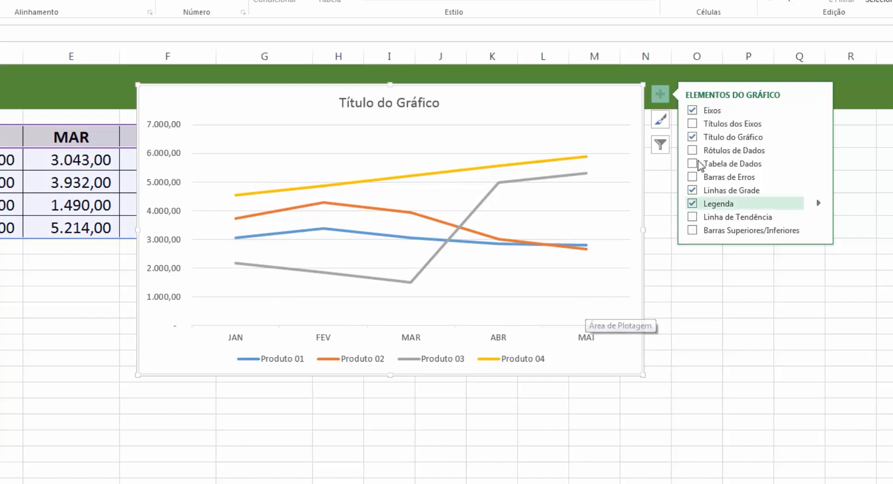
Step: Add axis titles to the chart and set the horizontal axis title to "Meses"
{"action": "left_click", "coordinate": [693, 123]}
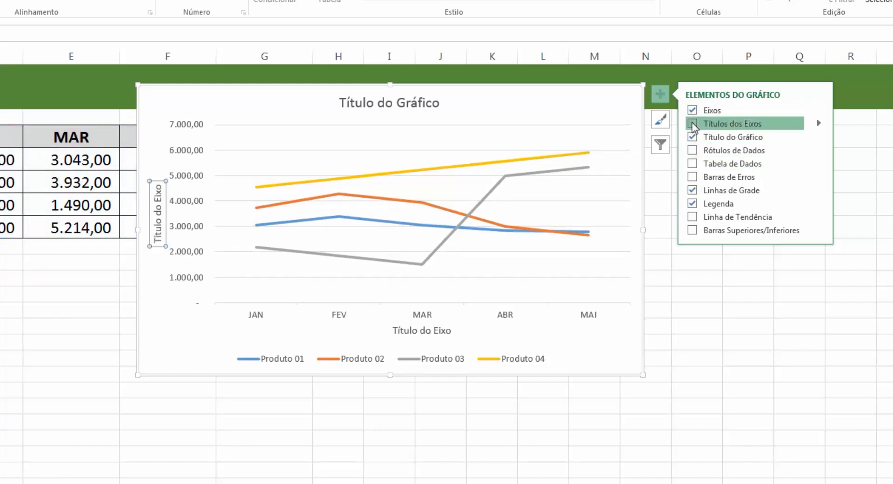
{"action": "left_click", "coordinate": [432, 330]}
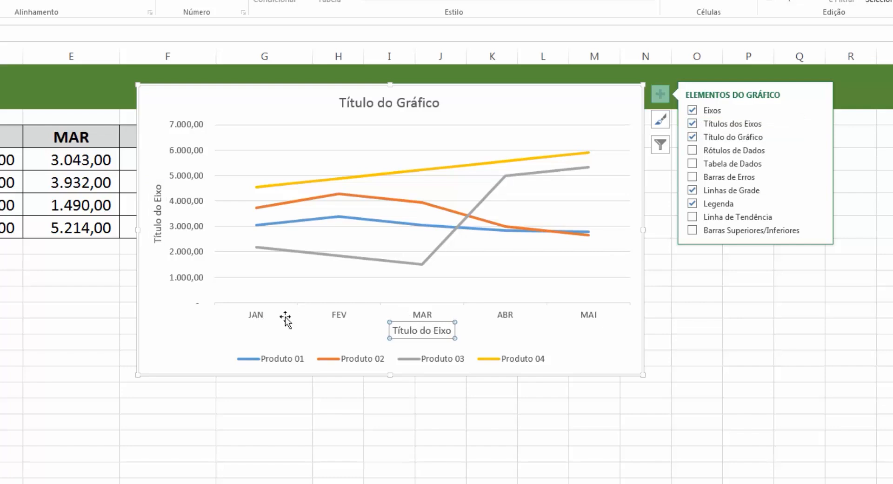
{"action": "left_click", "coordinate": [404, 330]}
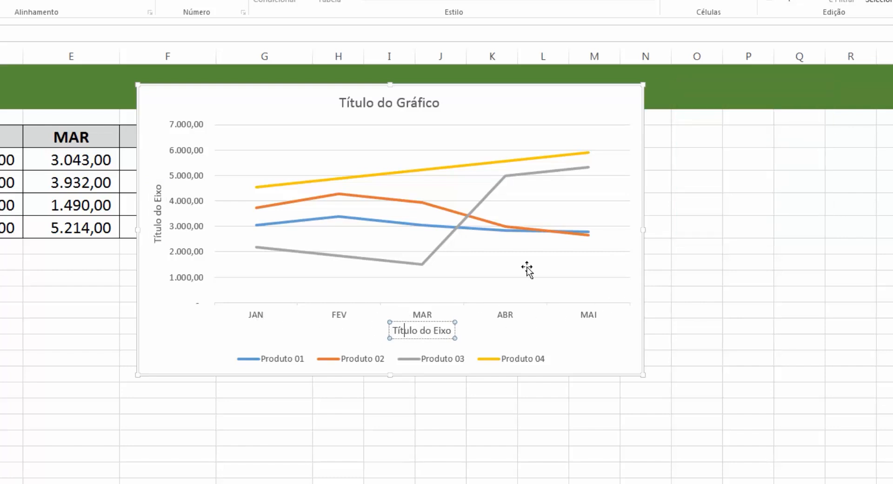
{"action": "key", "text": "ctrl+a"}
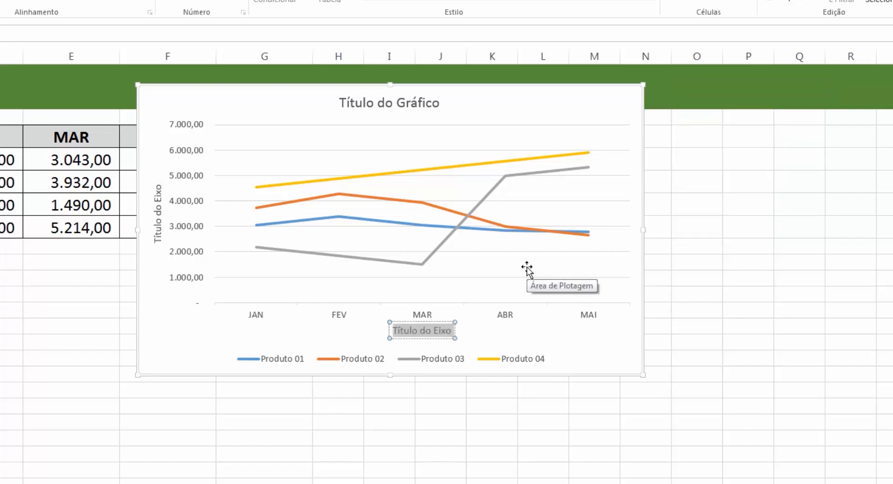
{"action": "type", "text": "Meses"}
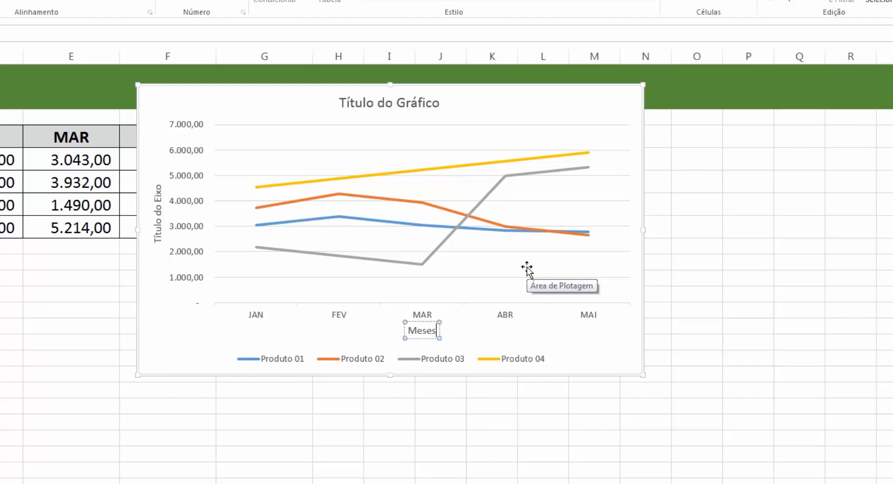
Step: Set the vertical axis title to "Valores"
{"action": "left_click", "coordinate": [158, 229]}
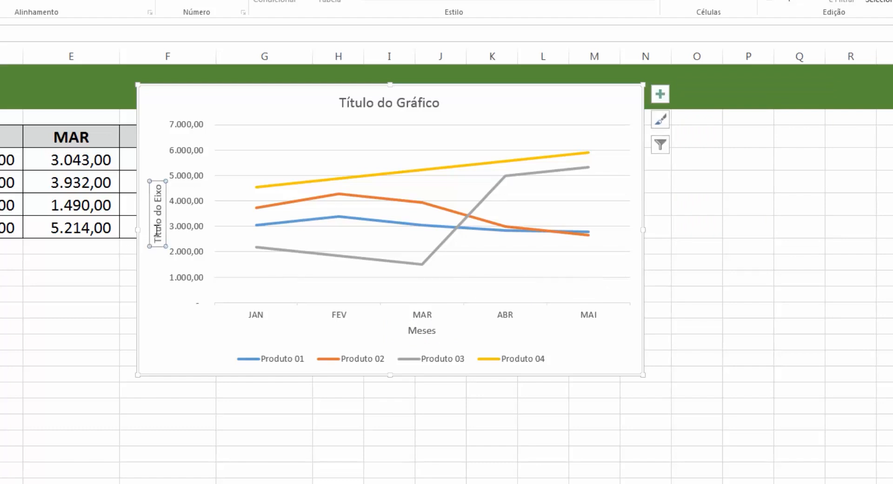
{"action": "left_click", "coordinate": [158, 231]}
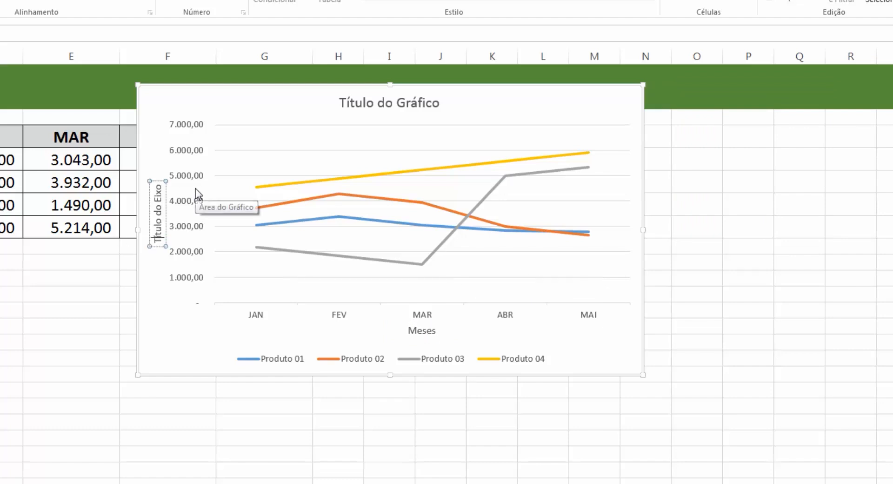
{"action": "key", "text": "shift+Right"}
{"action": "key", "text": "shift+Right"}
{"action": "key", "text": "shift+Right"}
{"action": "key", "text": "shift+Right"}
{"action": "key", "text": "shift+Right"}
{"action": "key", "text": "shift+Right"}
{"action": "key", "text": "shift+Right"}
{"action": "key", "text": "shift+Right"}
{"action": "key", "text": "shift+Right"}
{"action": "key", "text": "shift+Right"}
{"action": "key", "text": "shift+Right"}
{"action": "key", "text": "shift+Right"}
{"action": "key", "text": "shift+Right"}
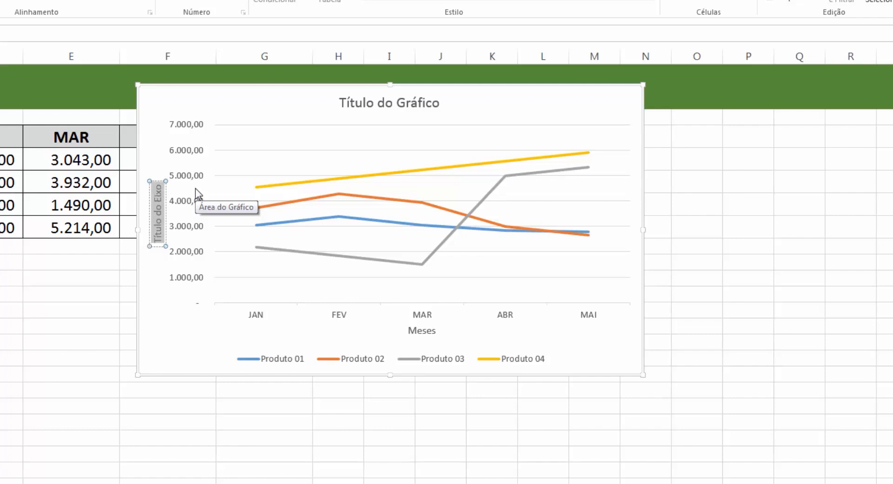
{"action": "type", "text": "Valores"}
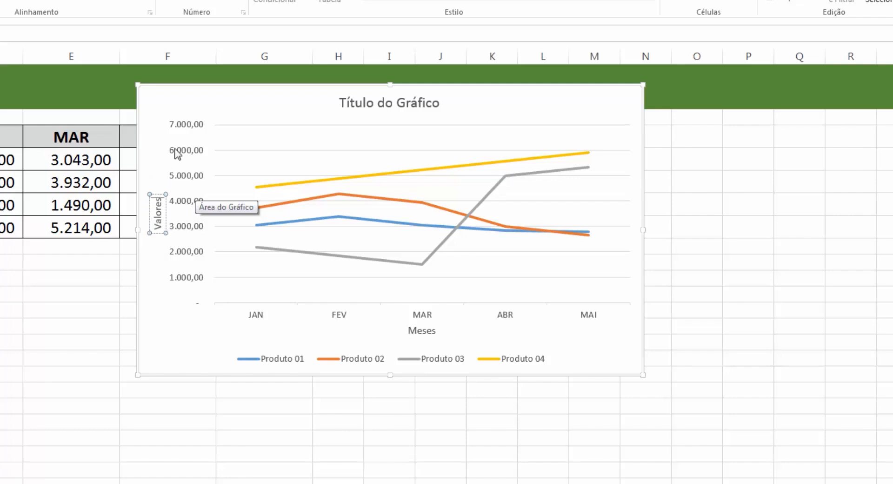
{"action": "left_click", "coordinate": [201, 103]}
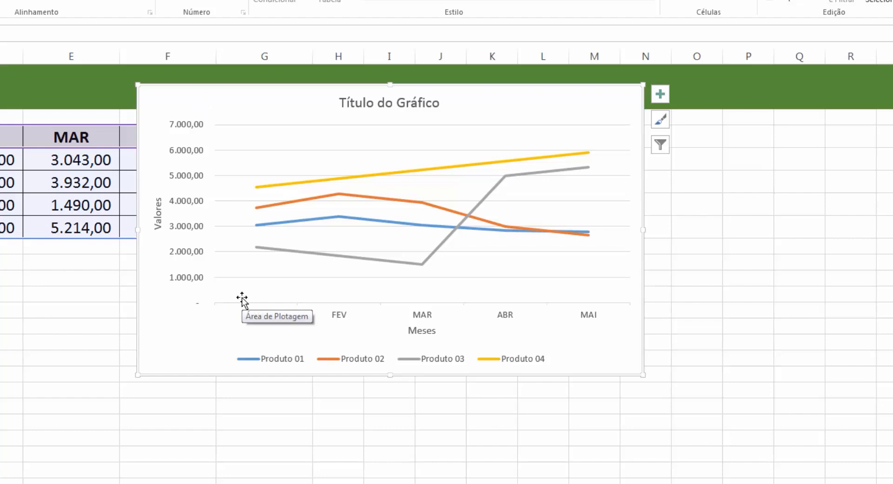
Step: Remove both axis titles by turning off the Títulos dos Eixos chart element
{"action": "left_click", "coordinate": [158, 217]}
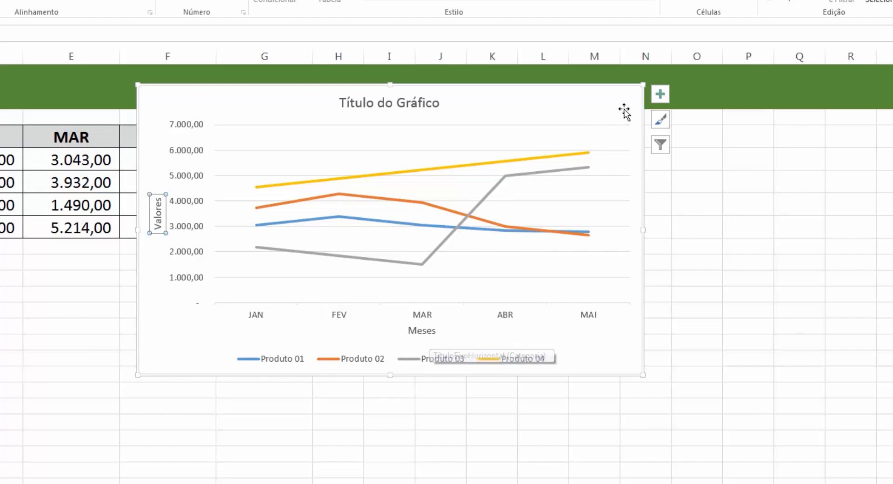
{"action": "left_click", "coordinate": [660, 94]}
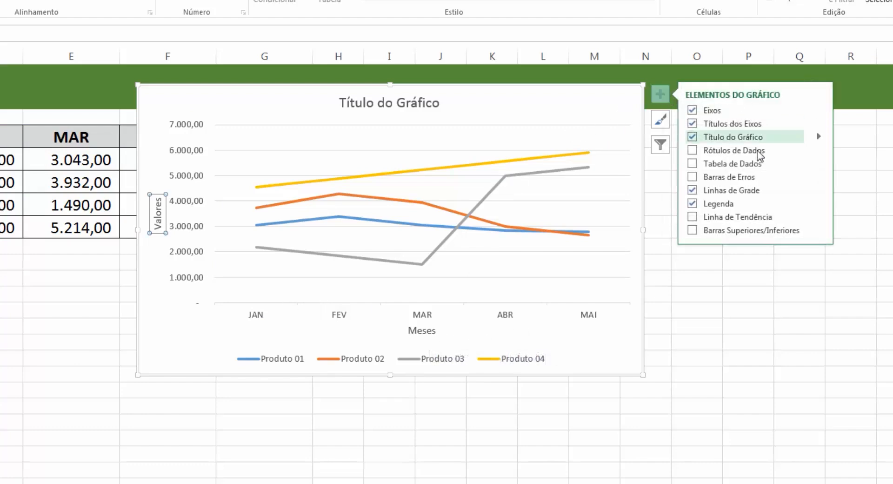
{"action": "left_click", "coordinate": [693, 124]}
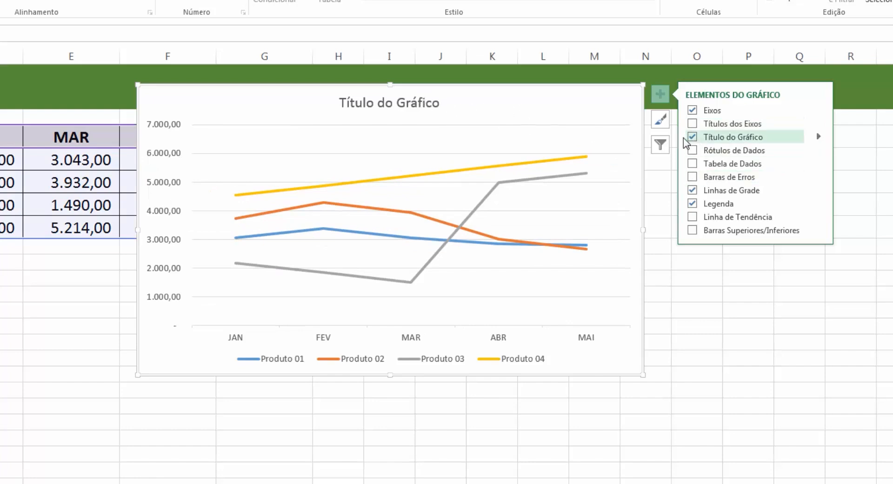
Step: Replace the chart title's text with "Gráfico de Produtos"
{"action": "left_click", "coordinate": [423, 107]}
{"action": "left_click", "coordinate": [418, 103]}
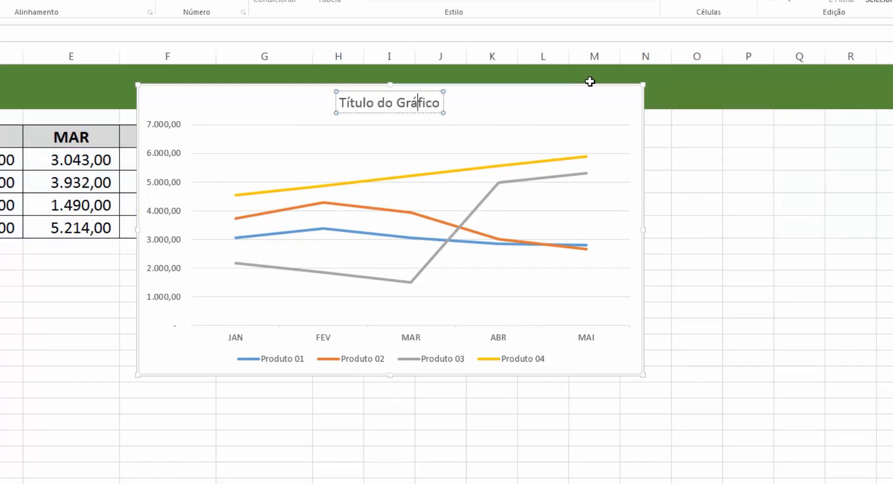
{"action": "key", "text": "ctrl+a"}
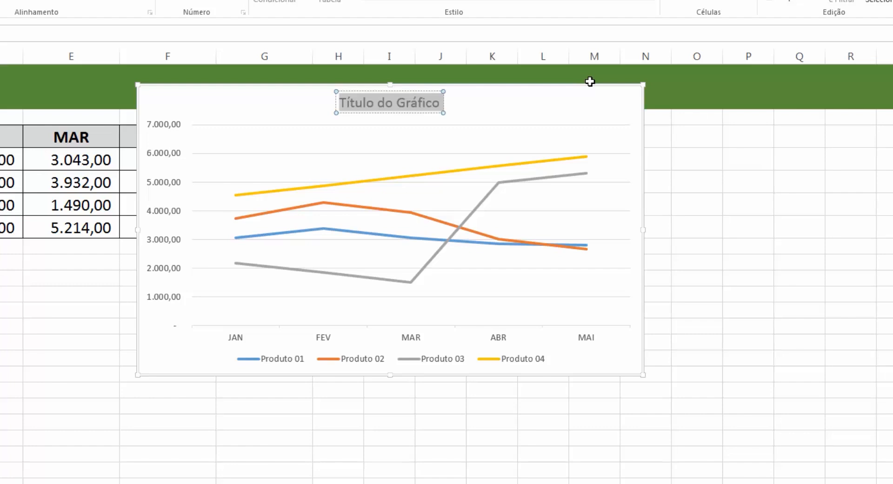
{"action": "type", "text": "Gráfico de P"}
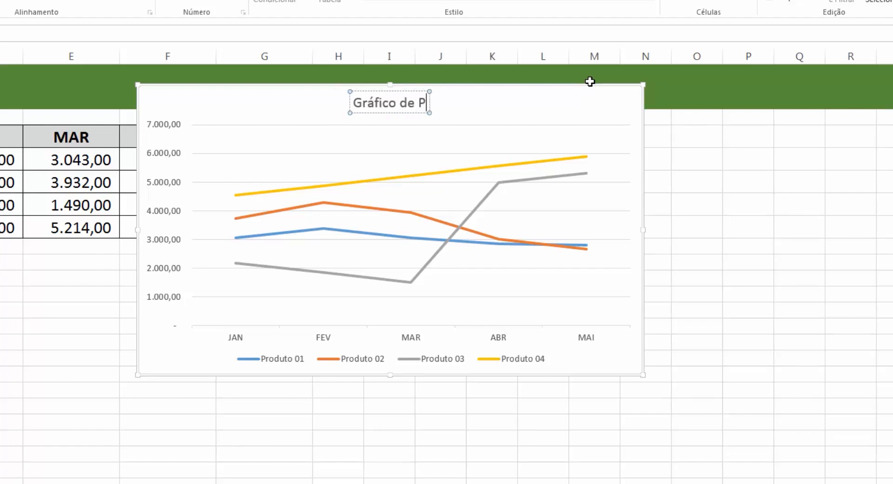
{"action": "type", "text": "rodutos"}
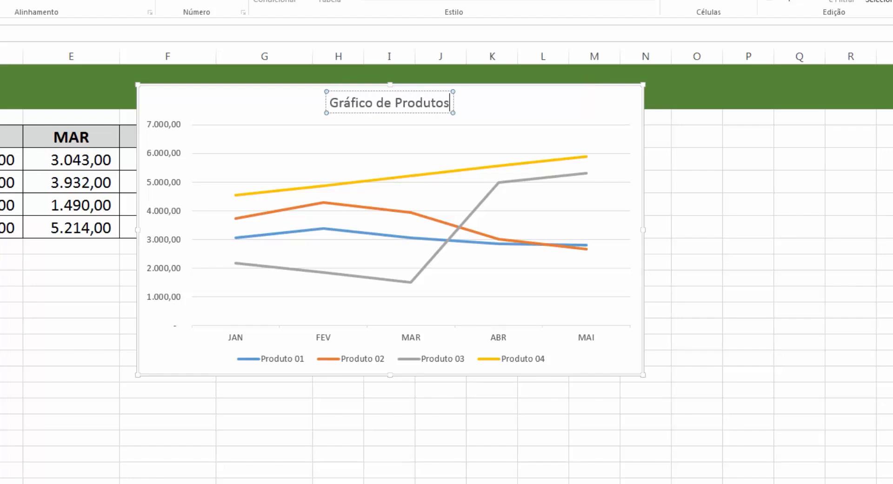
{"action": "left_click", "coordinate": [305, 91]}
{"action": "left_click", "coordinate": [361, 106]}
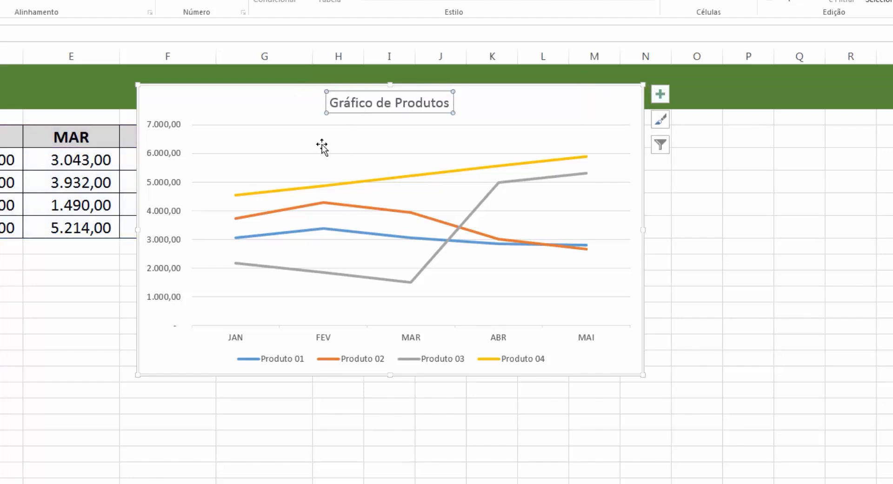
{"action": "left_click", "coordinate": [380, 107]}
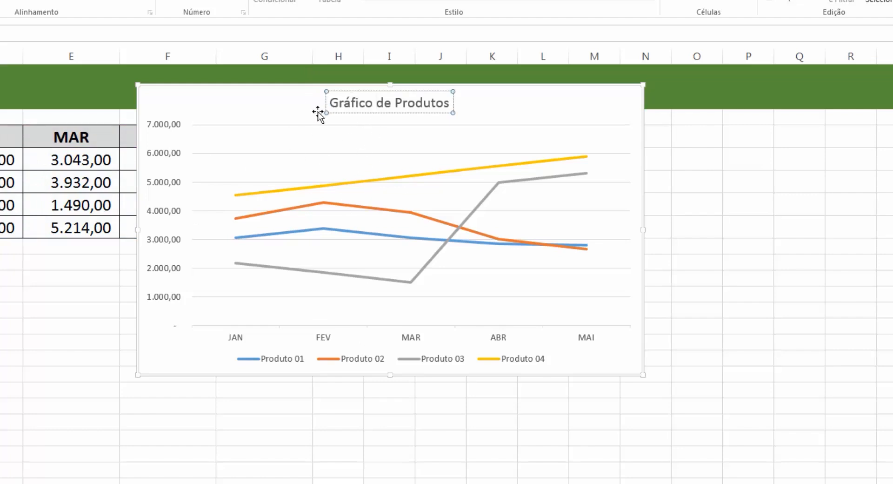
Step: Select the Produto 04 line and compare its data points with the highlighted row in the table
{"action": "left_click", "coordinate": [372, 181]}
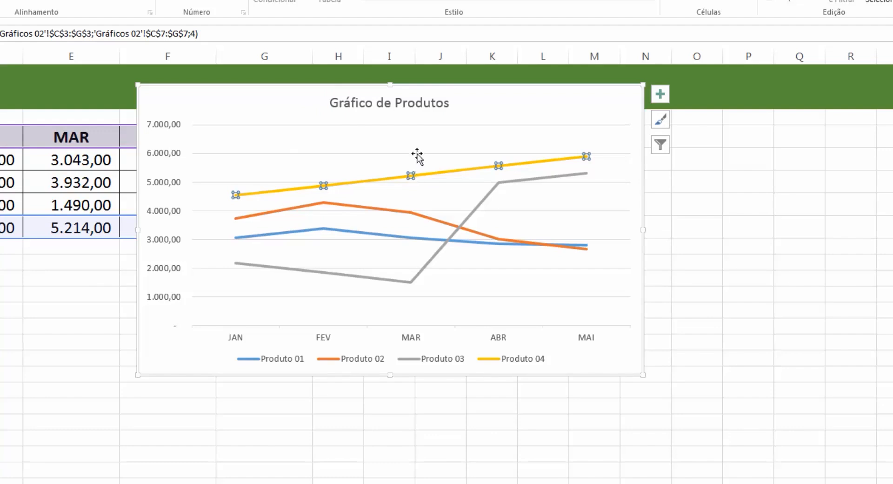
{"action": "mouse_move", "coordinate": [410, 175]}
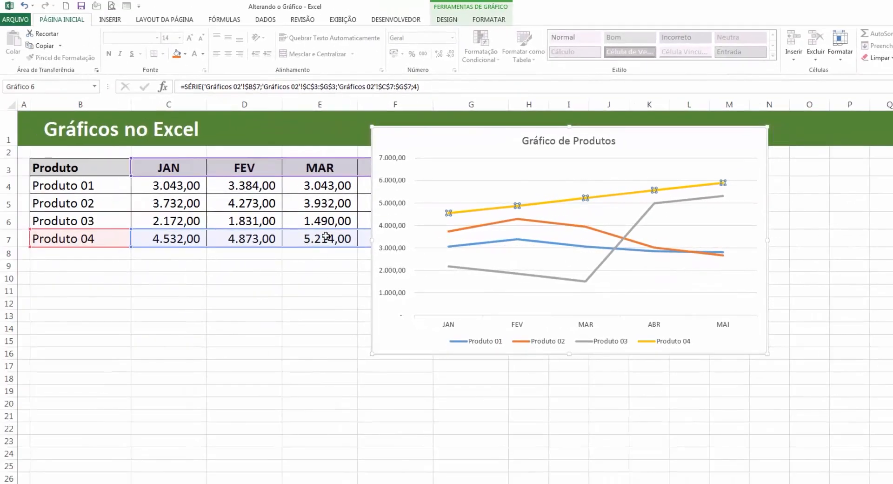
Step: Move the chart clear of the ABR column and set Produto 04's MAR value to 5814
{"action": "left_click", "coordinate": [326, 236]}
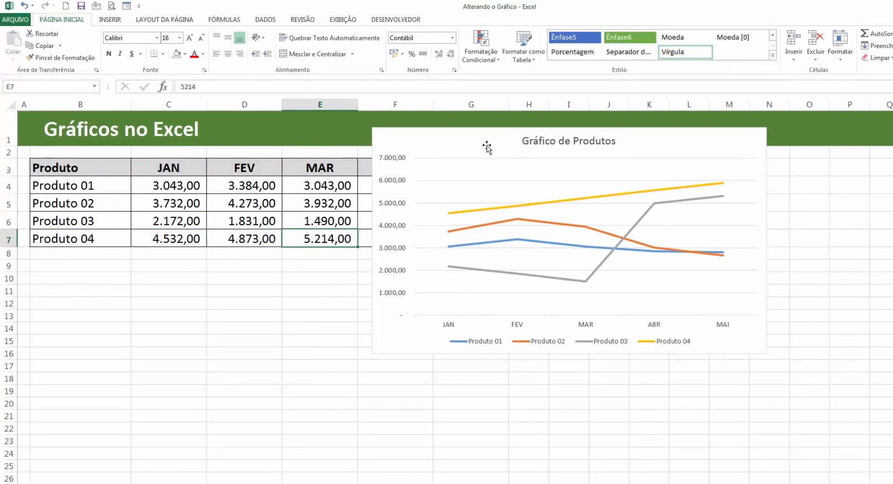
{"action": "left_click_drag", "start_coordinate": [486, 147], "coordinate": [560, 143]}
{"action": "left_click", "coordinate": [316, 237]}
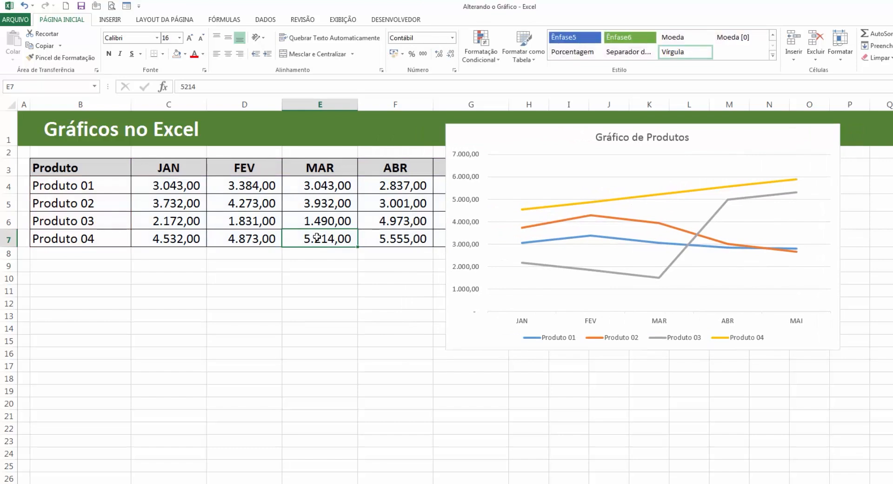
{"action": "key", "text": "F2"}
{"action": "key", "text": "Left"}
{"action": "key", "text": "Left"}
{"action": "key", "text": "BackSpace"}
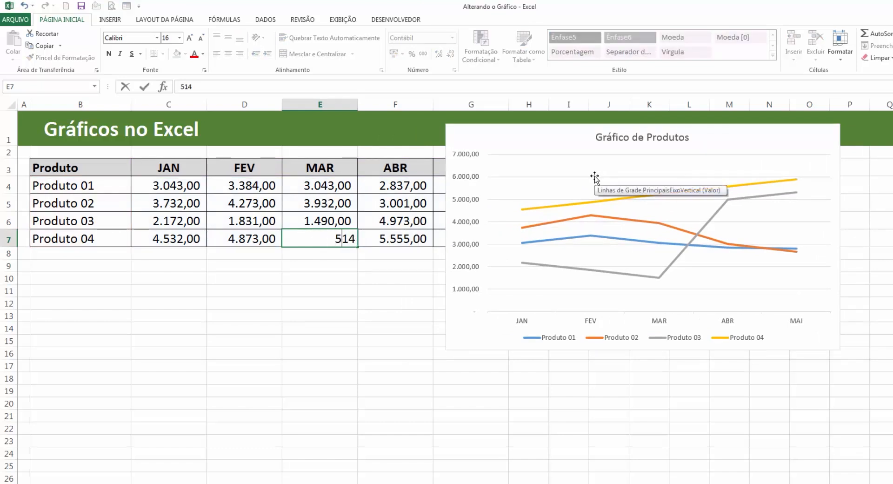
{"action": "type", "text": "8"}
{"action": "key", "text": "Return"}
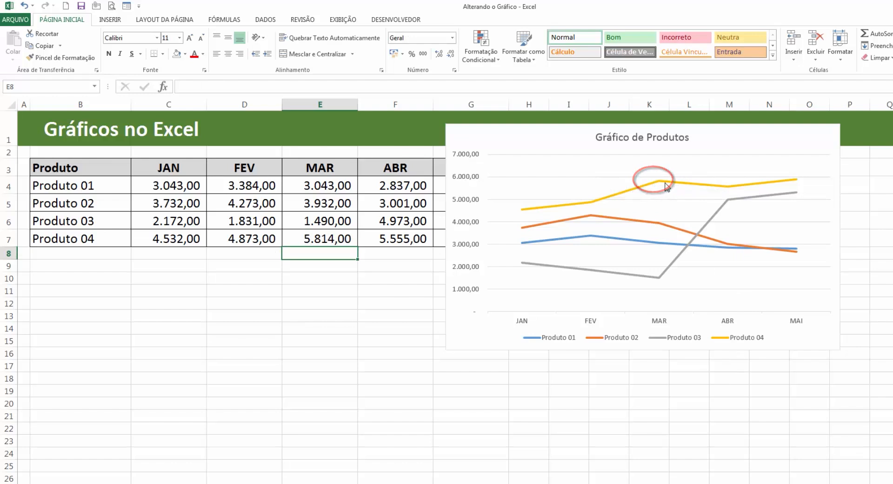
{"action": "mouse_move", "coordinate": [729, 133]}
{"action": "left_mouse_down"}
{"action": "mouse_move", "coordinate": [701, 142]}
{"action": "mouse_move", "coordinate": [683, 120]}
{"action": "left_mouse_up"}
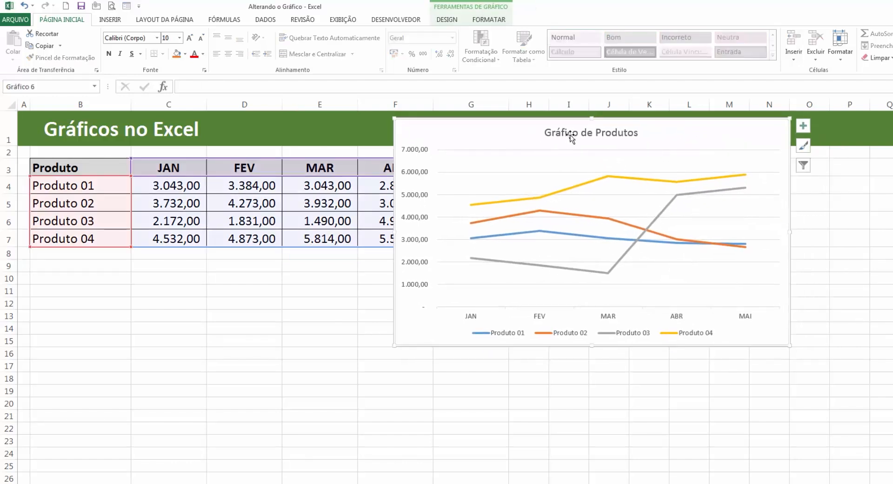
{"action": "left_click", "coordinate": [552, 133]}
{"action": "left_click", "coordinate": [551, 133]}
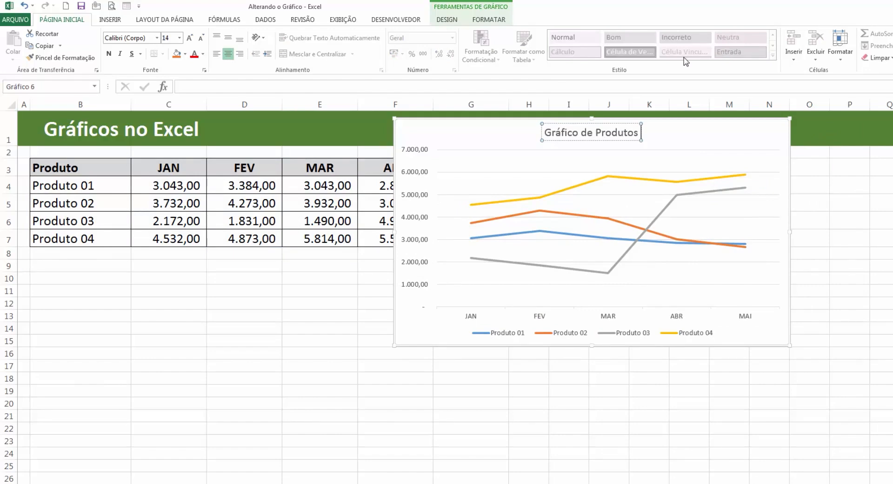
{"action": "left_click", "coordinate": [678, 135]}
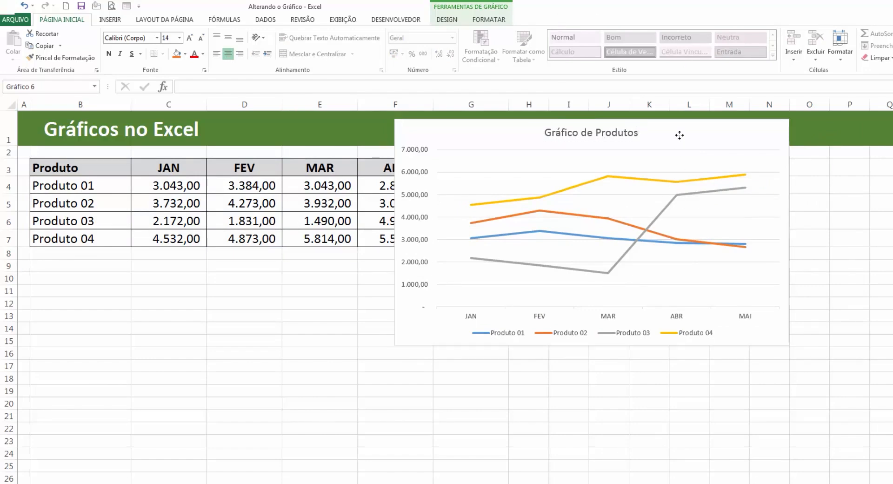
Step: Turn on the Rótulos de Dados element to show values on all four lines of the chart
{"action": "left_click", "coordinate": [806, 127]}
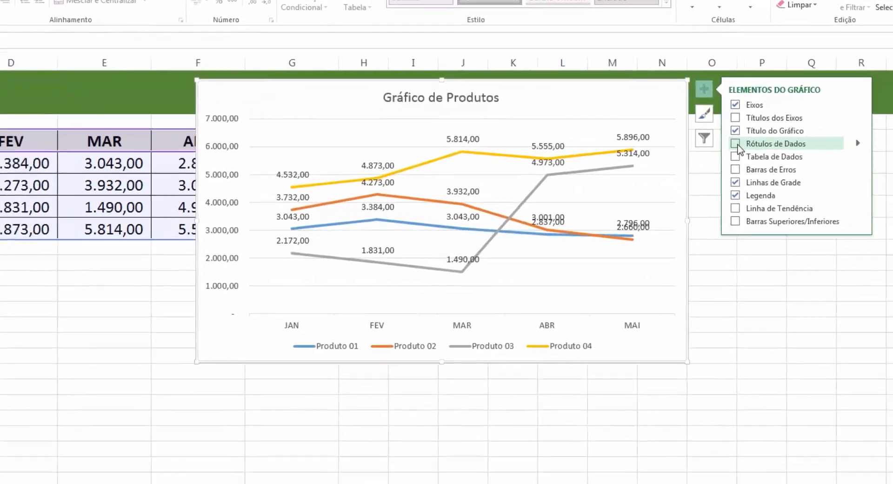
{"action": "left_click", "coordinate": [790, 160]}
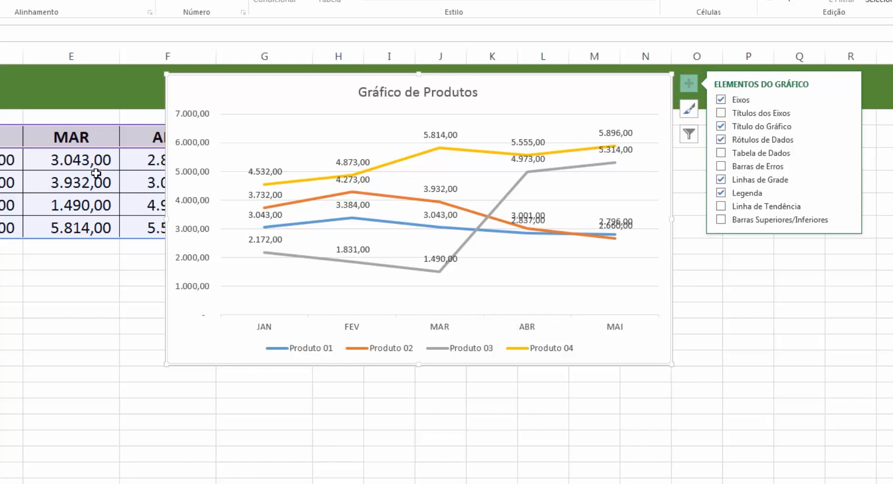
{"action": "mouse_move", "coordinate": [224, 93]}
{"action": "left_mouse_down"}
{"action": "mouse_move", "coordinate": [357, 88]}
{"action": "mouse_move", "coordinate": [225, 90]}
{"action": "left_mouse_up"}
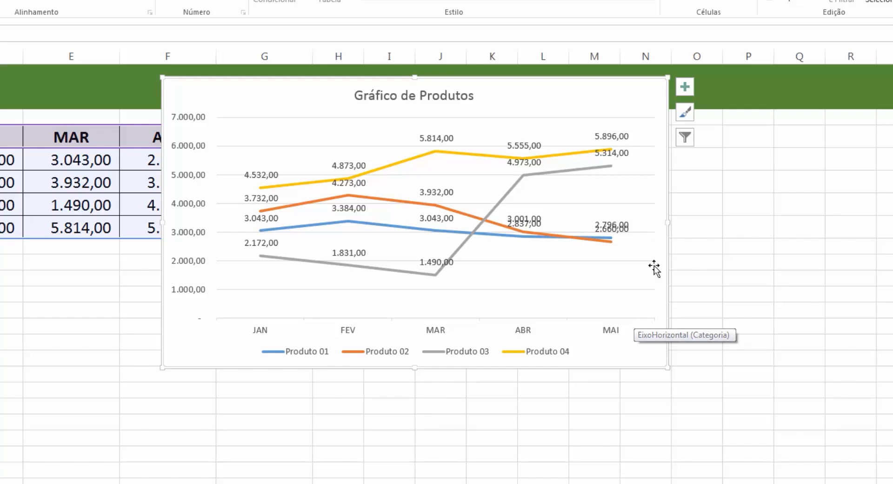
Step: Review the additional formatting options for the chart's data labels, leaving them unchanged
{"action": "left_click", "coordinate": [686, 84]}
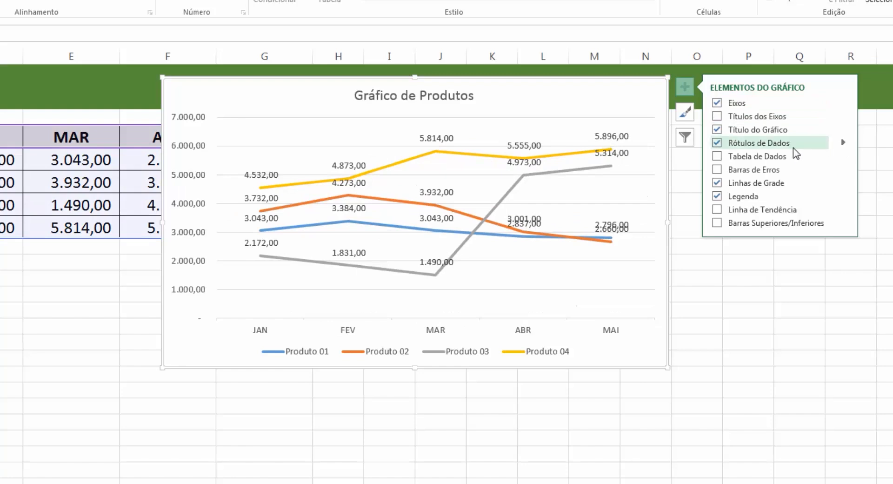
{"action": "left_click", "coordinate": [843, 144]}
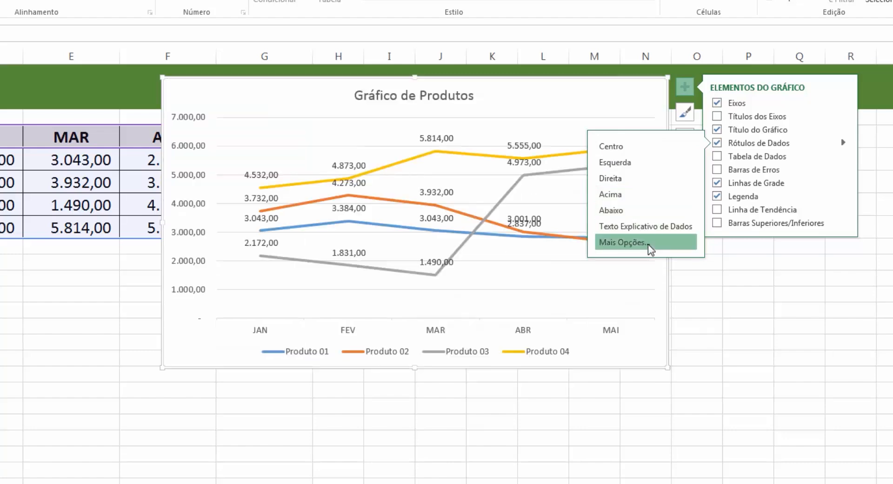
{"action": "left_click", "coordinate": [648, 242]}
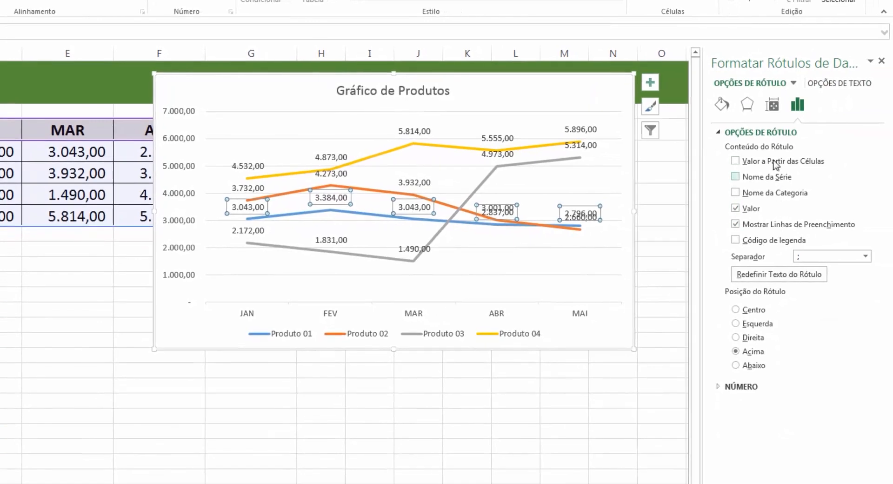
{"action": "left_click", "coordinate": [882, 61]}
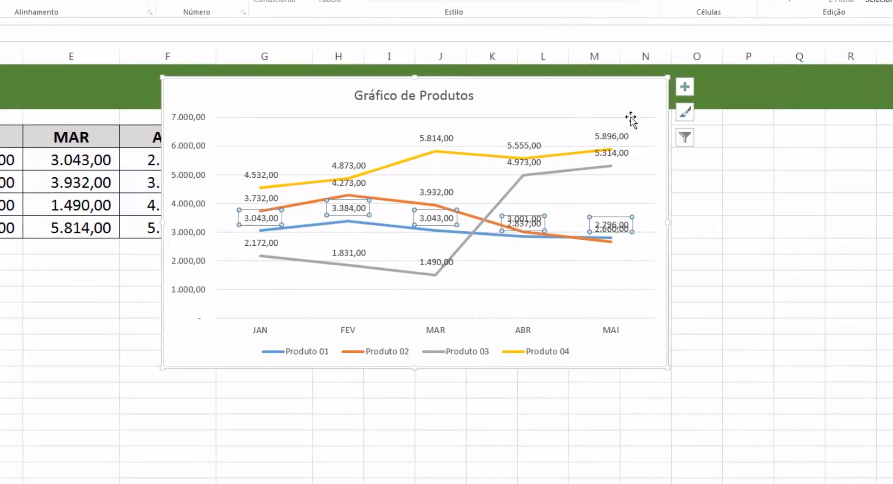
{"action": "left_click_drag", "start_coordinate": [626, 100], "coordinate": [626, 102]}
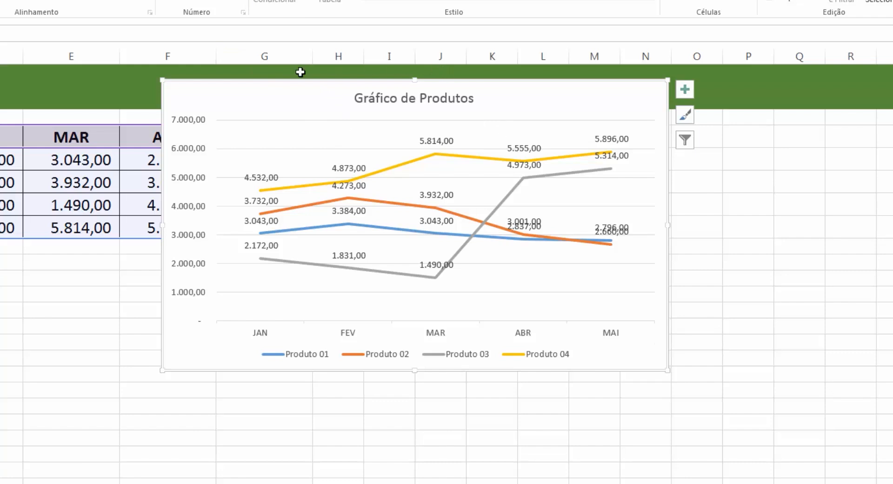
Step: Turn off the chart's Rótulos de Dados element and turn on Tabela de Dados
{"action": "mouse_move", "coordinate": [512, 240]}
{"action": "left_click", "coordinate": [685, 88]}
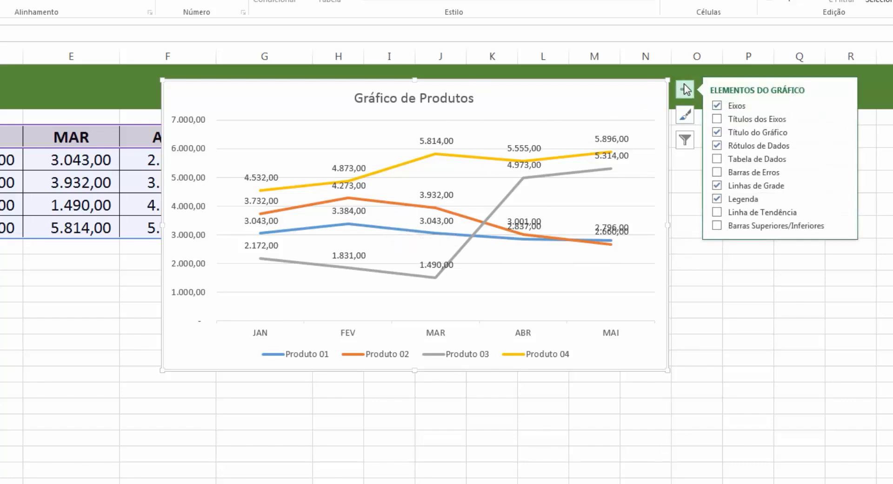
{"action": "left_click", "coordinate": [724, 154]}
{"action": "left_click", "coordinate": [717, 145]}
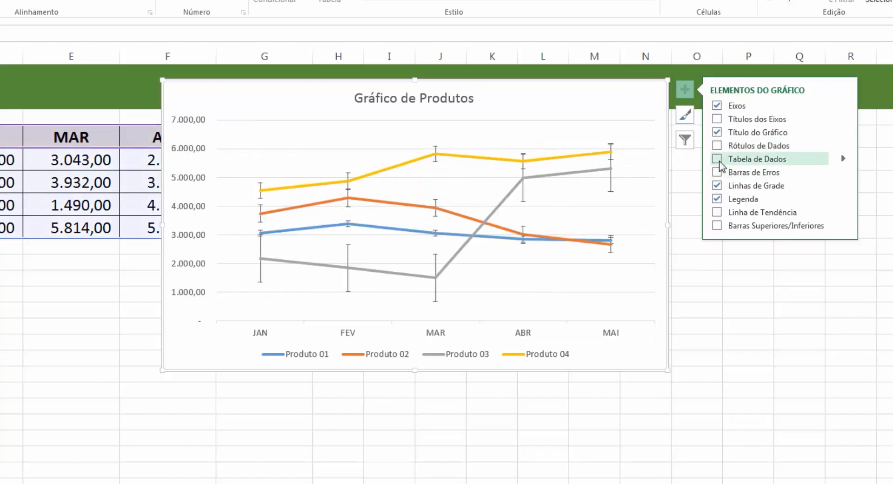
{"action": "left_click", "coordinate": [720, 159]}
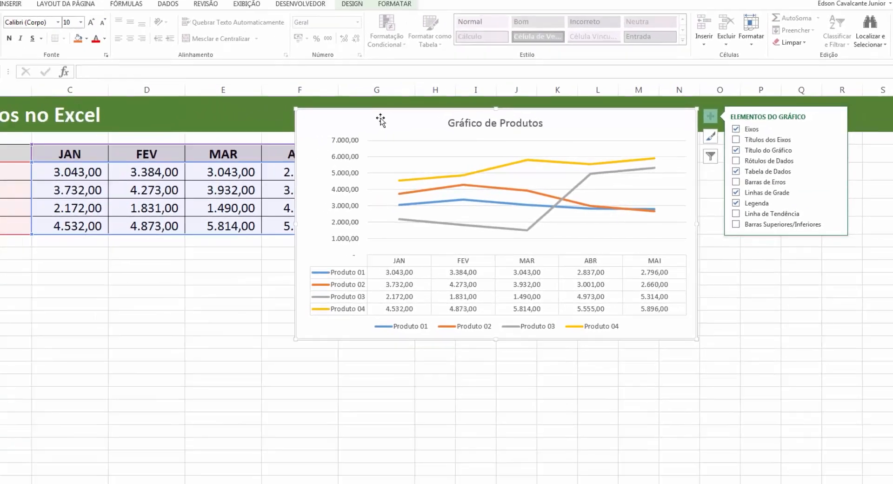
Step: Narrow columns C to G uniformly and move the chart beside the table so the MAI column is uncovered
{"action": "left_click_drag", "start_coordinate": [286, 93], "coordinate": [393, 130]}
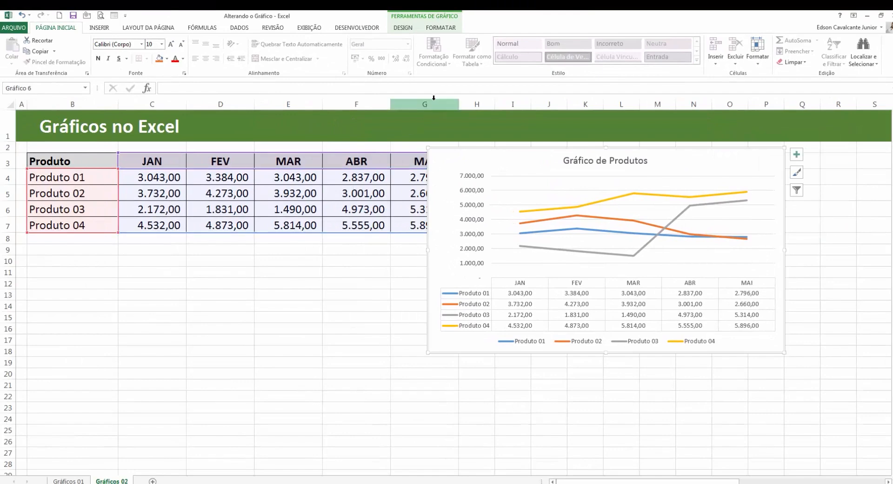
{"action": "left_click_drag", "start_coordinate": [433, 101], "coordinate": [342, 108]}
{"action": "left_click", "coordinate": [183, 104]}
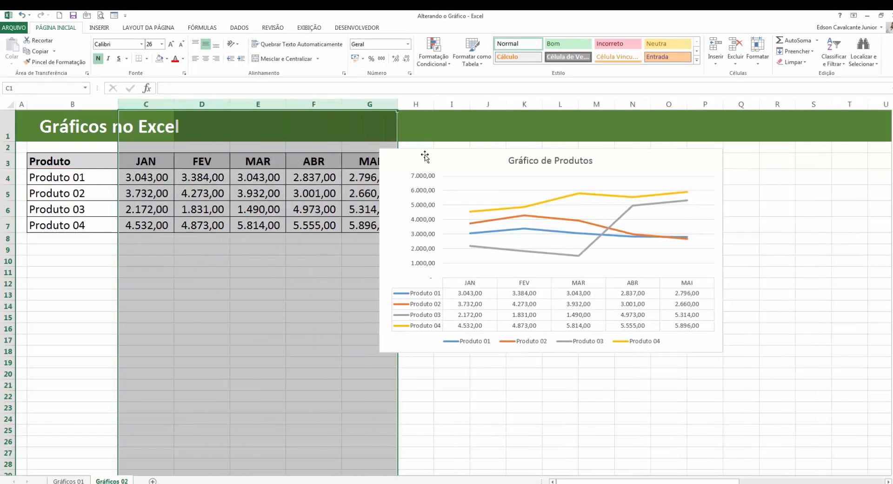
{"action": "left_click_drag", "start_coordinate": [464, 247], "coordinate": [496, 220]}
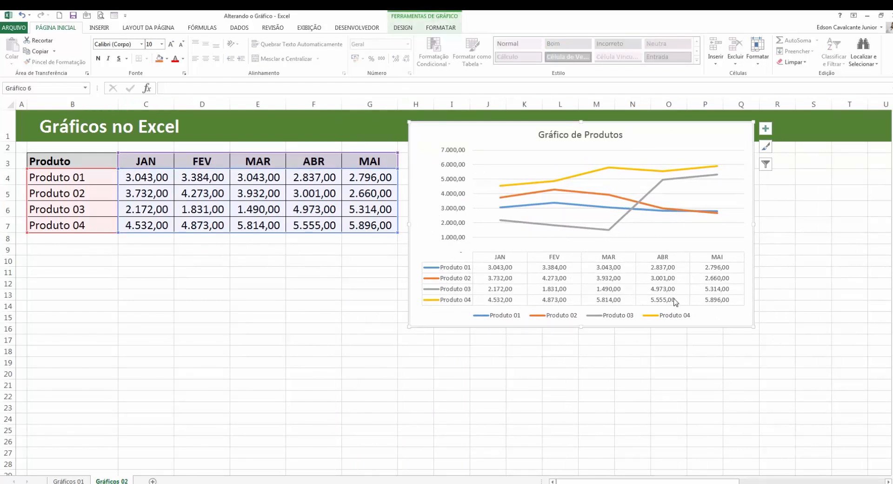
Step: Try the Rótulos de Dados element alongside the chart's data table, turn it off again and deselect the chart
{"action": "left_click", "coordinate": [625, 288]}
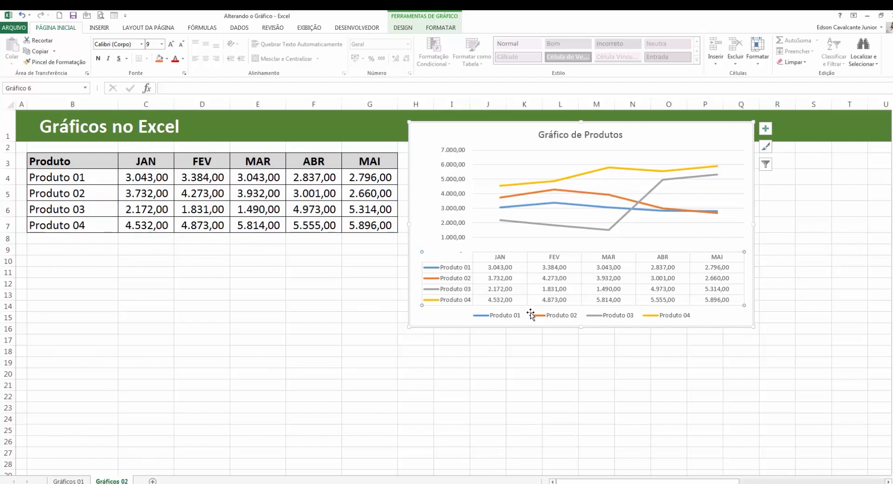
{"action": "left_click", "coordinate": [765, 133]}
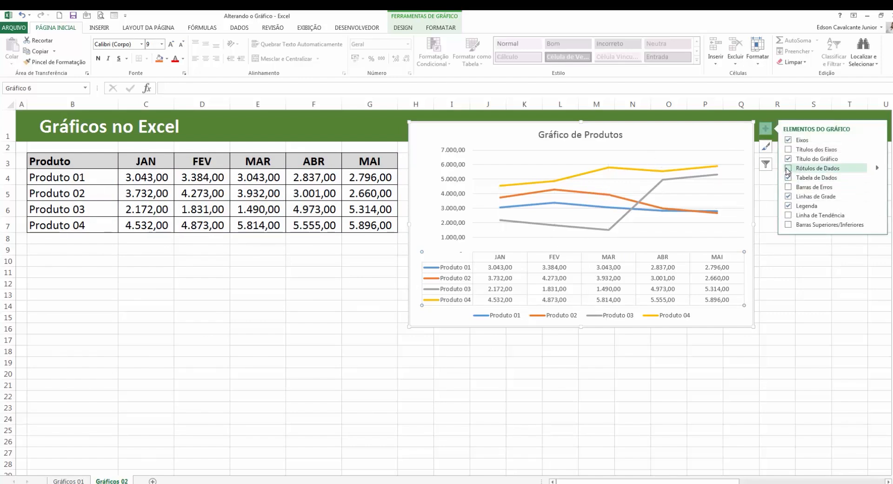
{"action": "left_click", "coordinate": [787, 170]}
{"action": "left_click", "coordinate": [787, 168]}
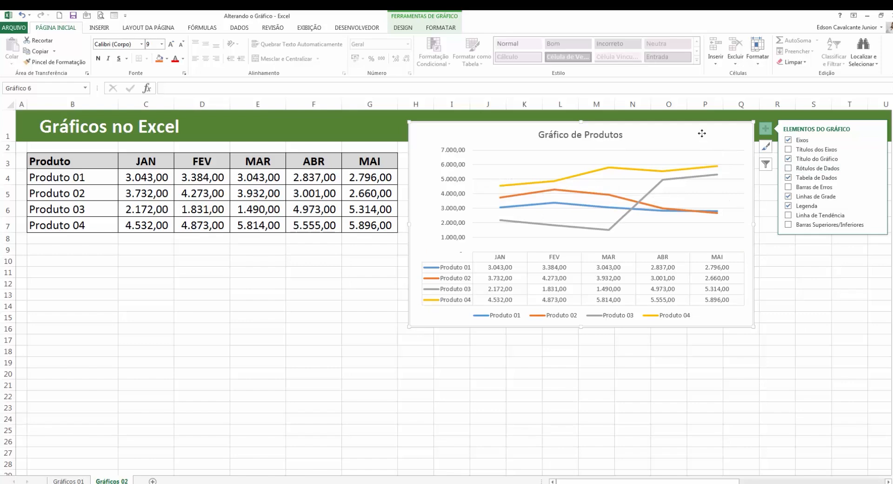
{"action": "left_click", "coordinate": [704, 137]}
{"action": "left_click", "coordinate": [353, 341]}
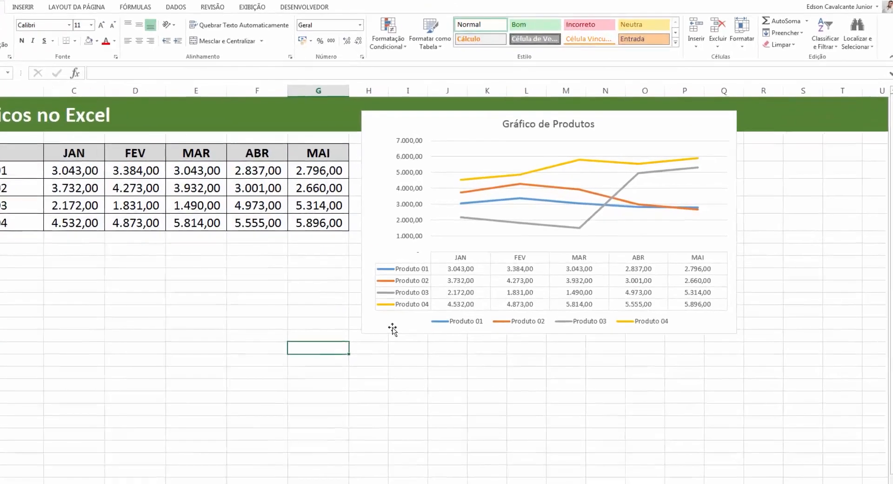
Step: Try the Barras de Erros element on the chart's lines and turn it off again
{"action": "left_click", "coordinate": [436, 311]}
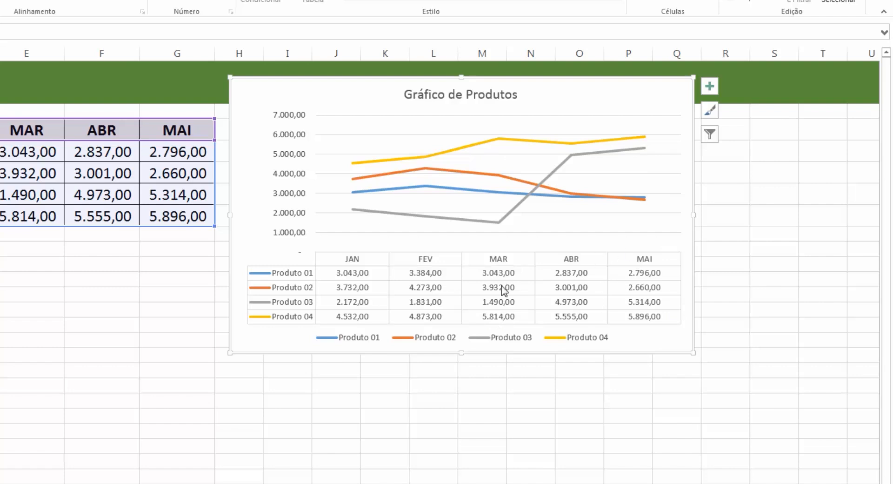
{"action": "left_click", "coordinate": [709, 88]}
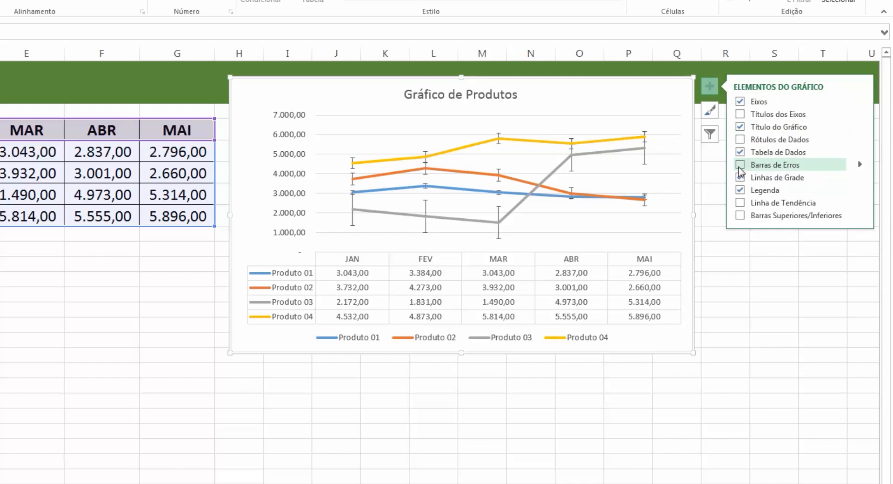
{"action": "left_click", "coordinate": [740, 166]}
{"action": "left_click", "coordinate": [740, 165]}
{"action": "left_click", "coordinate": [740, 189]}
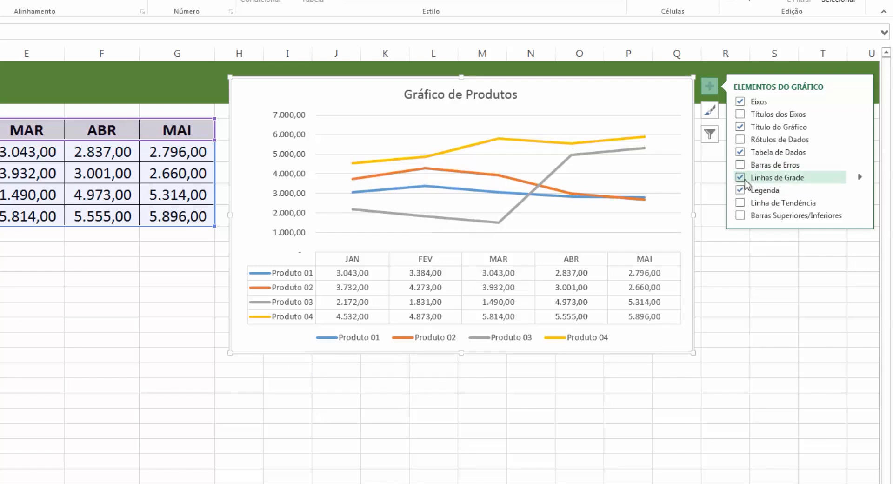
Step: Turn the chart's Linhas de Grade element off and back on to compare its effect
{"action": "left_click", "coordinate": [631, 119]}
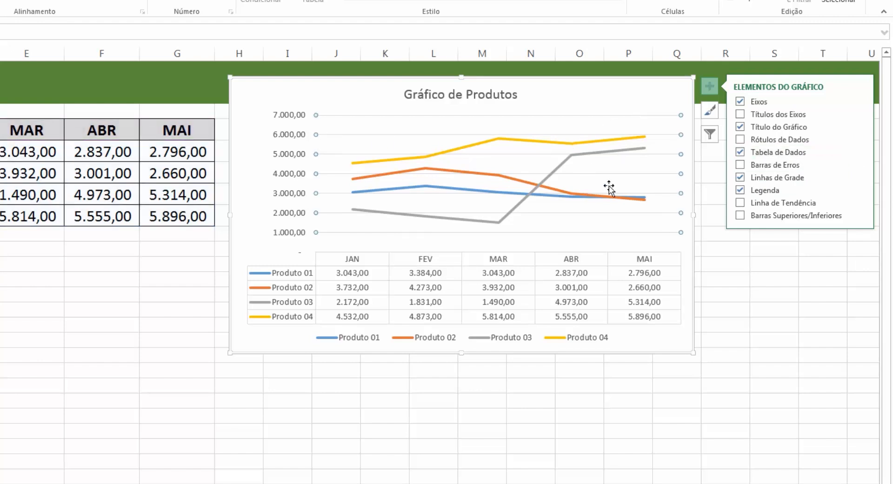
{"action": "left_click", "coordinate": [740, 178]}
{"action": "left_click", "coordinate": [740, 177]}
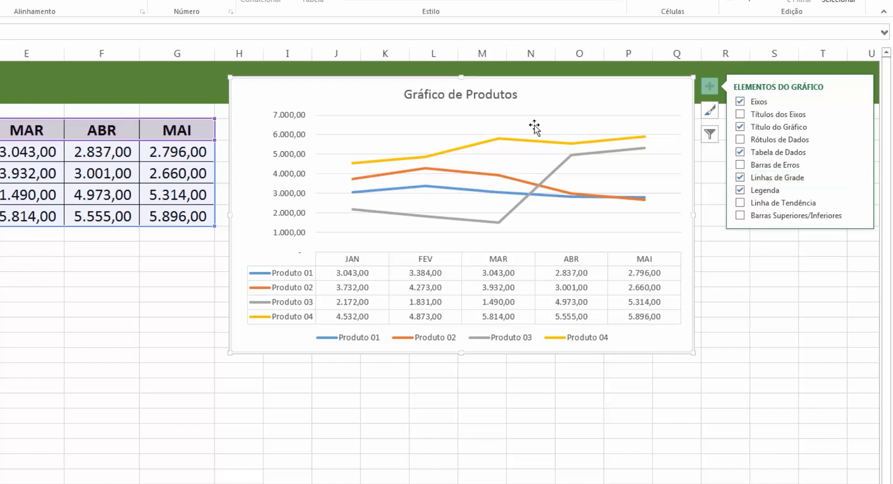
Step: Select the main horizontal gridlines in the chart's plot area and delete them
{"action": "left_click", "coordinate": [497, 118]}
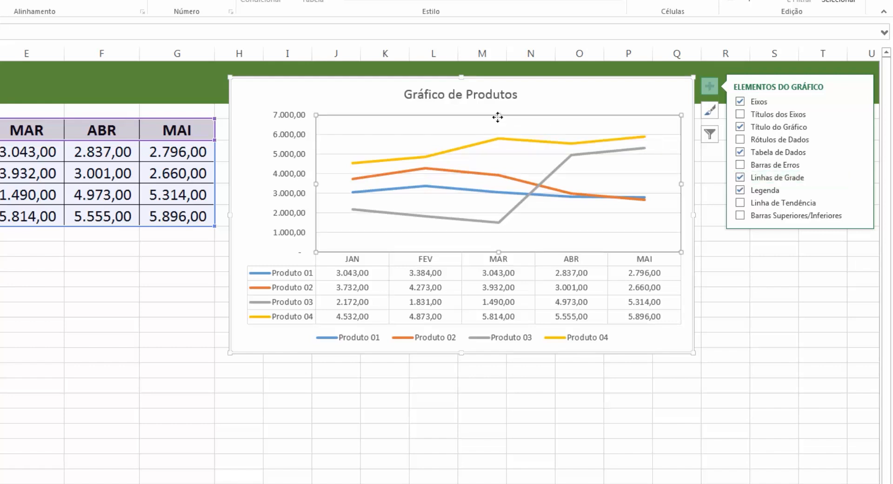
{"action": "left_click", "coordinate": [448, 135]}
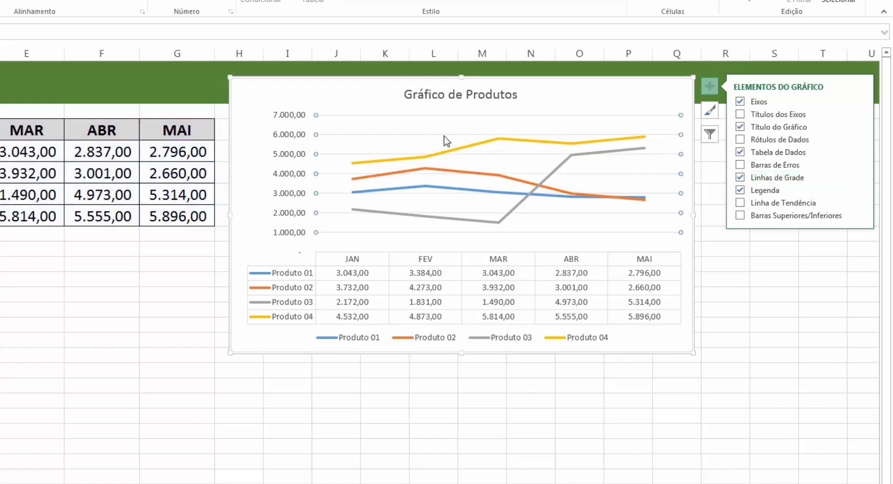
{"action": "left_click", "coordinate": [329, 128]}
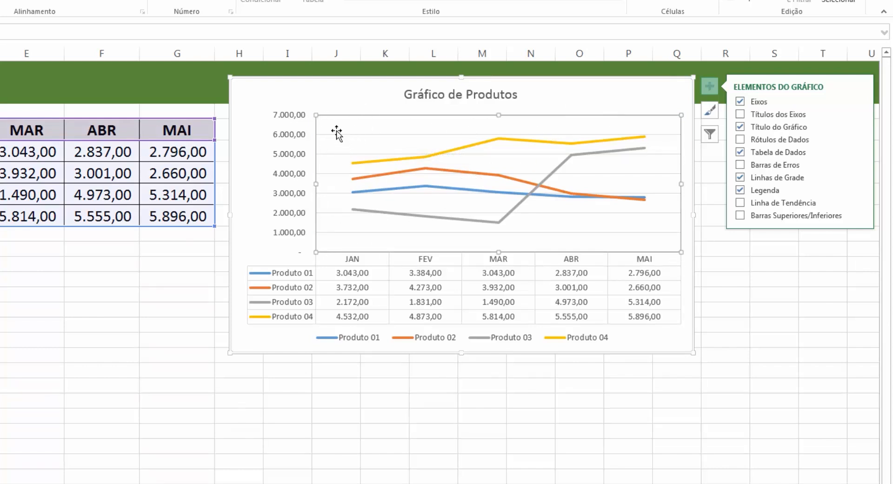
{"action": "left_click", "coordinate": [340, 106]}
{"action": "left_click", "coordinate": [344, 135]}
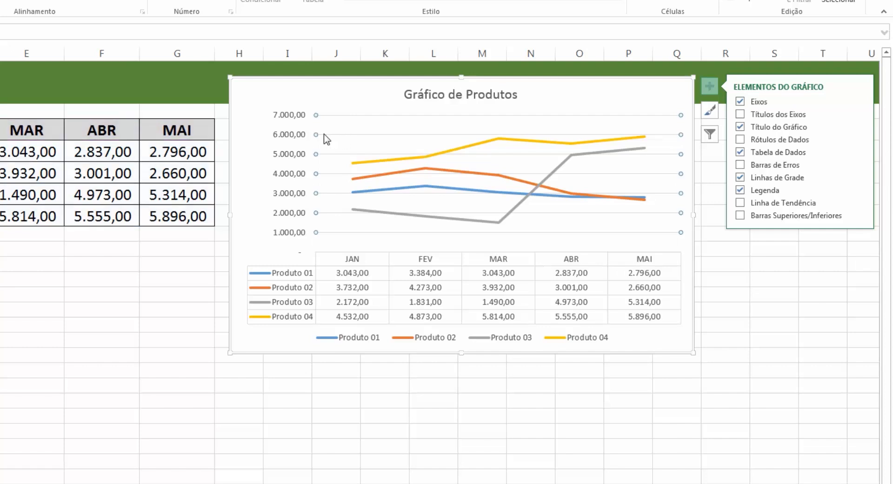
{"action": "key", "text": "Delete"}
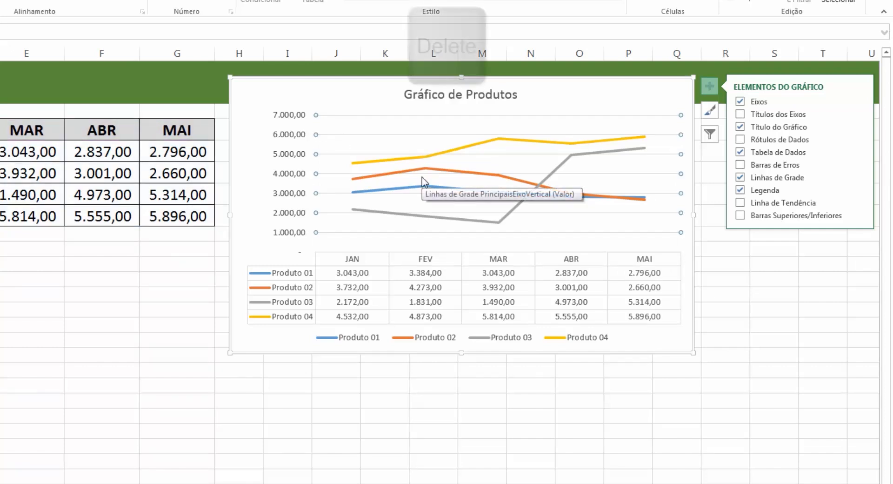
Step: Restore the chart's Linhas de Grade, try adding the vertical and secondary gridline types, and turn all types off again
{"action": "left_click", "coordinate": [742, 178]}
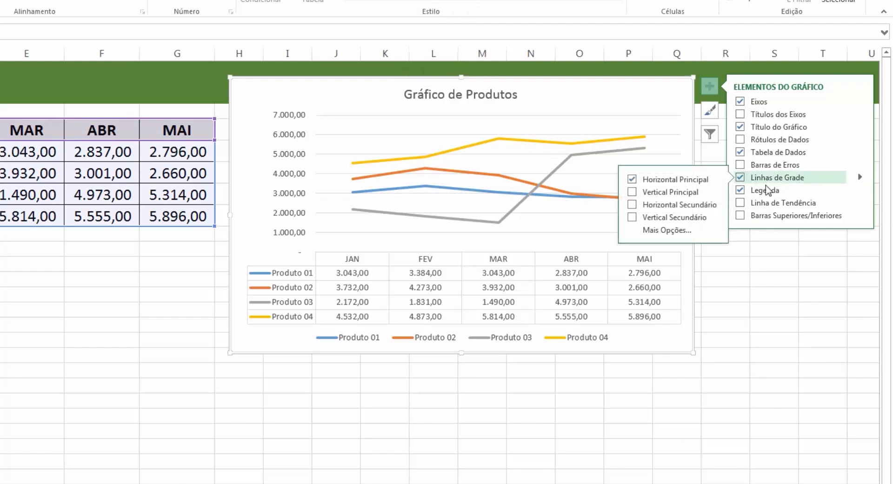
{"action": "left_click", "coordinate": [634, 193]}
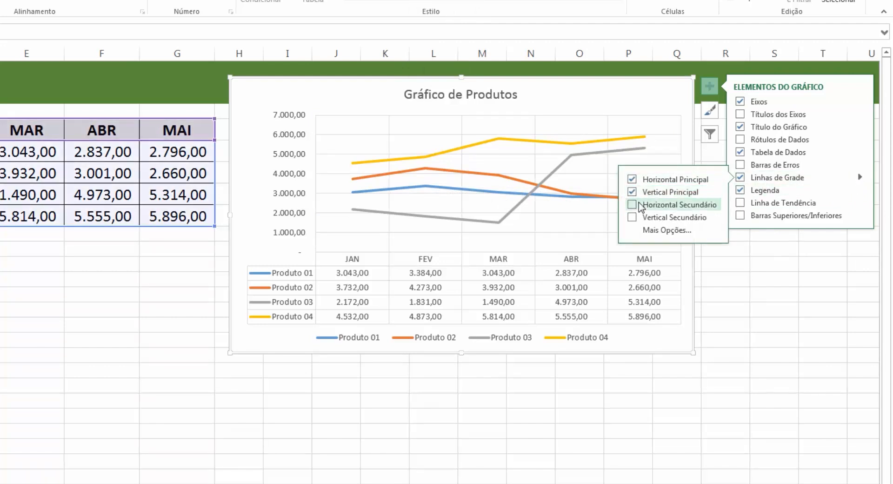
{"action": "left_click", "coordinate": [635, 205]}
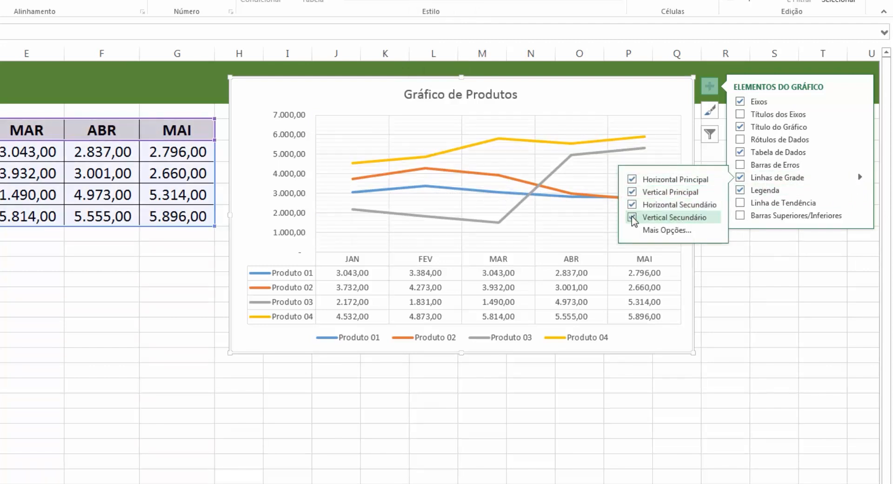
{"action": "left_click", "coordinate": [633, 205]}
{"action": "left_click", "coordinate": [632, 192]}
{"action": "left_click", "coordinate": [633, 179]}
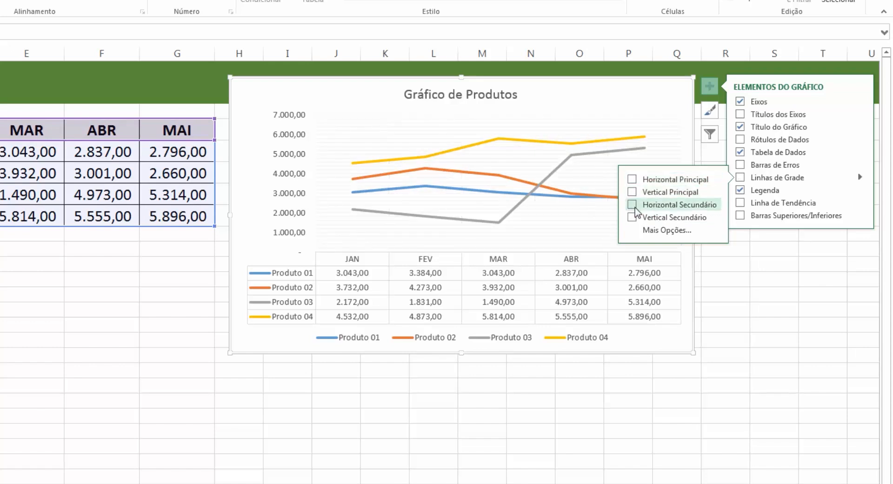
Step: Toggle the Horizontal Secundário gridlines and leave only the Vertical Principal gridlines on in the chart
{"action": "left_click", "coordinate": [635, 208]}
{"action": "left_click", "coordinate": [632, 204]}
{"action": "left_click", "coordinate": [631, 193]}
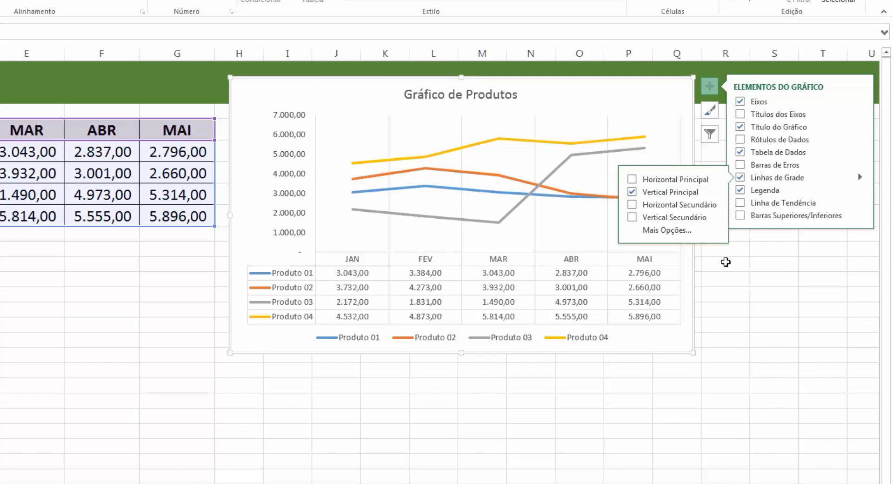
Step: Turn on all four gridline types, then turn off both vertical ones, keeping Horizontal Principal and Horizontal Secundário
{"action": "left_click", "coordinate": [632, 218]}
{"action": "left_click", "coordinate": [641, 205]}
{"action": "left_click", "coordinate": [642, 180]}
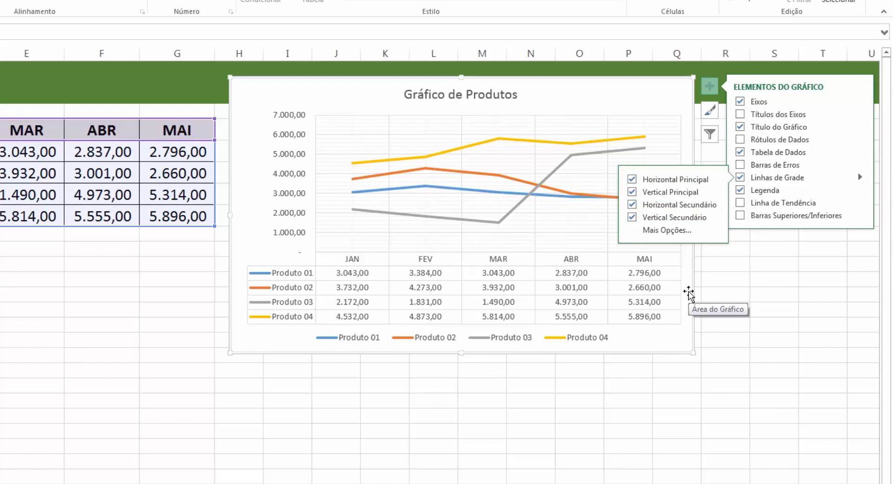
{"action": "left_click", "coordinate": [632, 193]}
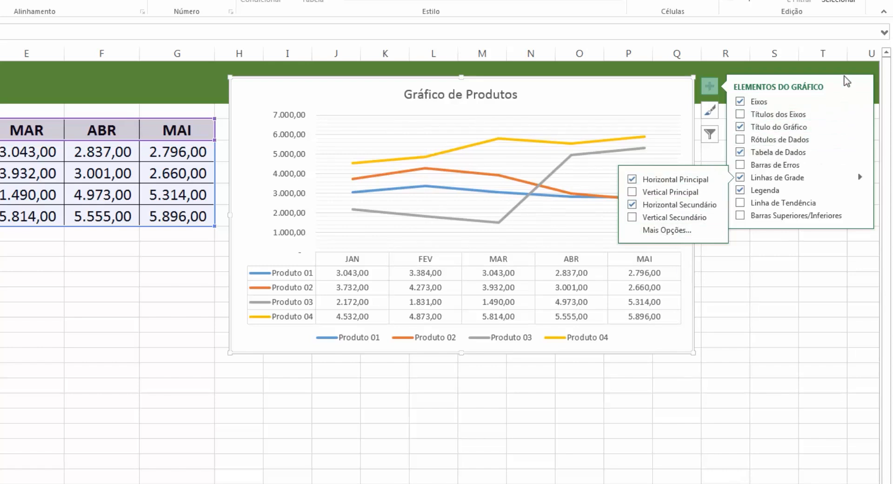
Step: Turn the chart's Legenda element off and back on, then select the legend and delete it
{"action": "left_click", "coordinate": [860, 190]}
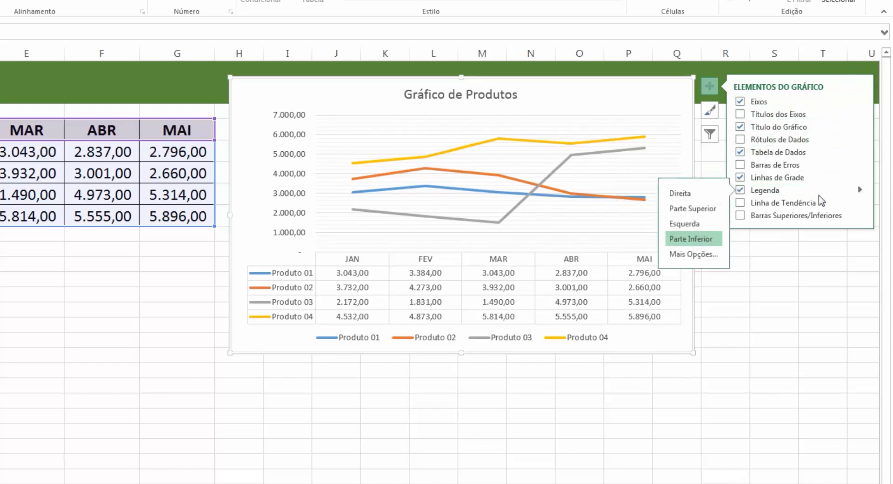
{"action": "left_click", "coordinate": [742, 193]}
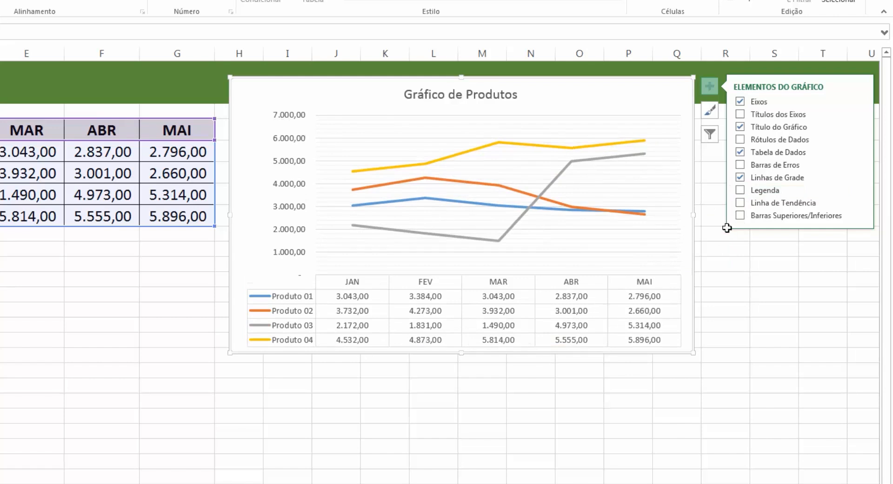
{"action": "left_click", "coordinate": [746, 192]}
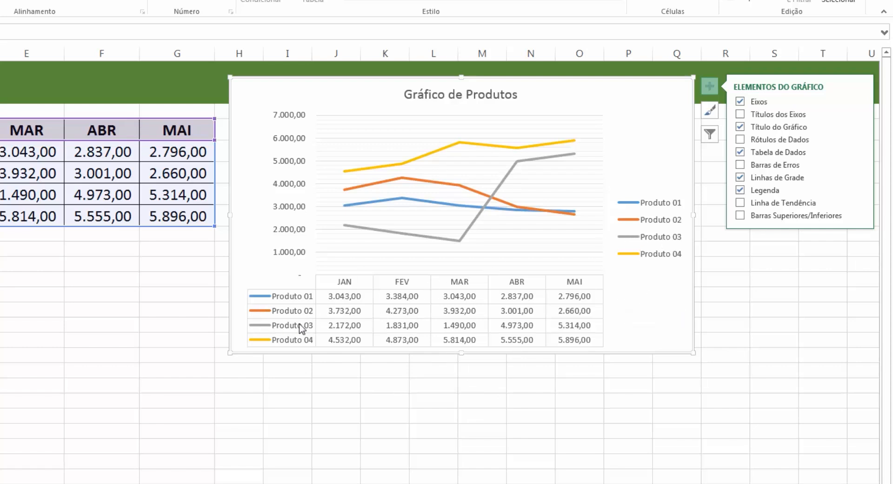
{"action": "left_click", "coordinate": [665, 225]}
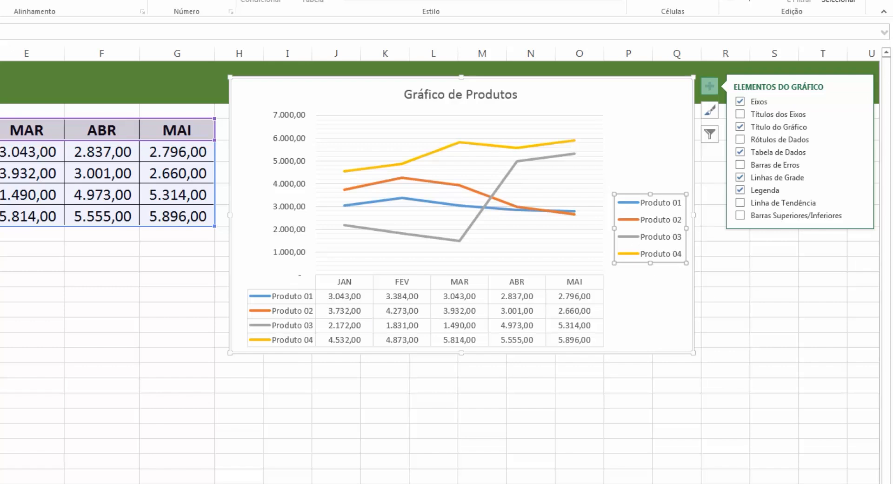
{"action": "key", "text": "Delete"}
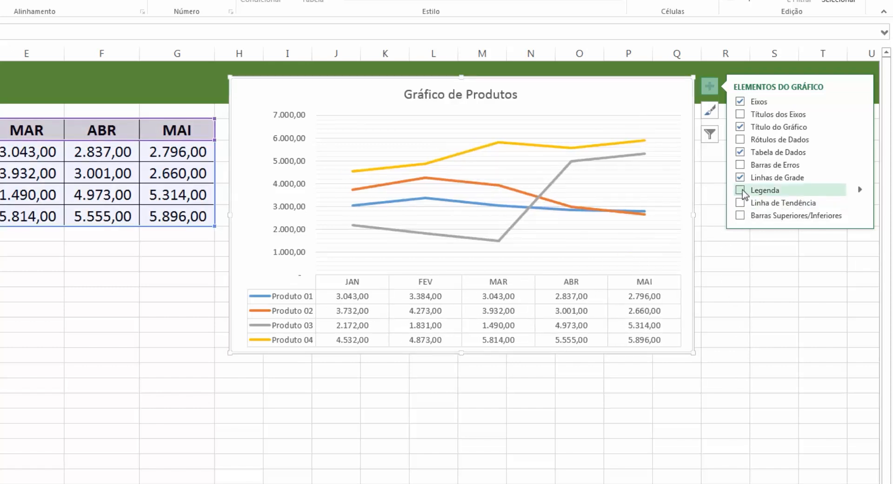
Step: Turn the Legenda element on and off again and preview its position options on the chart
{"action": "left_click", "coordinate": [740, 190]}
{"action": "left_click", "coordinate": [740, 190]}
{"action": "left_click", "coordinate": [861, 192]}
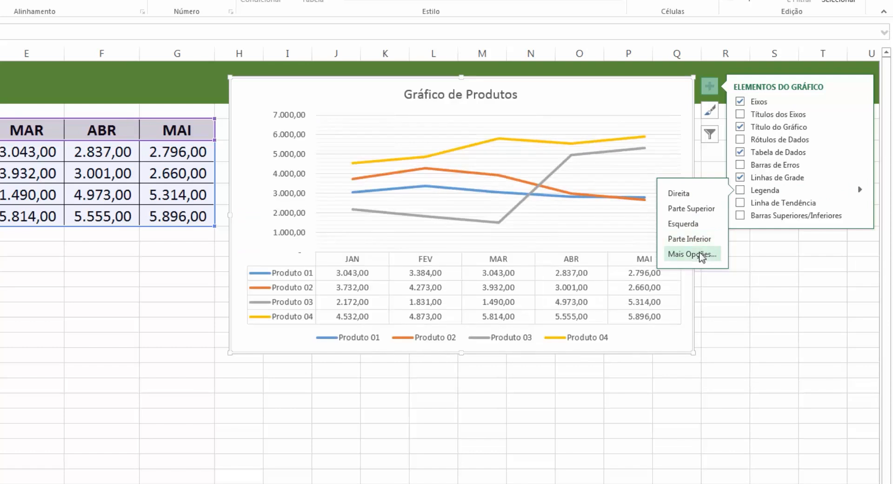
Step: Turn the chart's Tabela de Dados element off and back on to compare the chart without a legend
{"action": "left_click", "coordinate": [743, 154]}
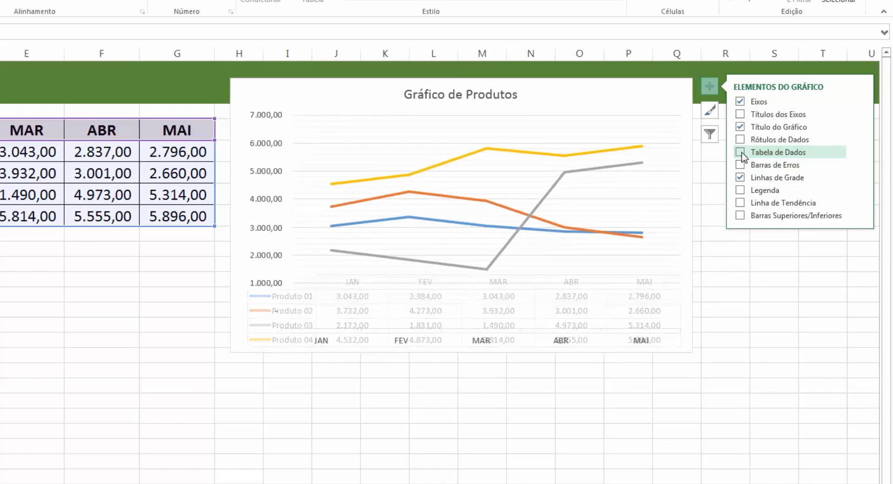
{"action": "left_click", "coordinate": [860, 190]}
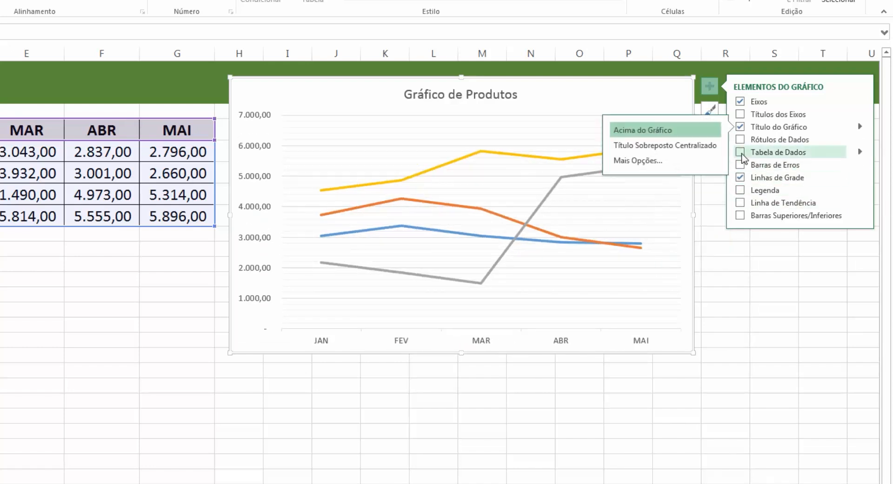
{"action": "left_click", "coordinate": [741, 153]}
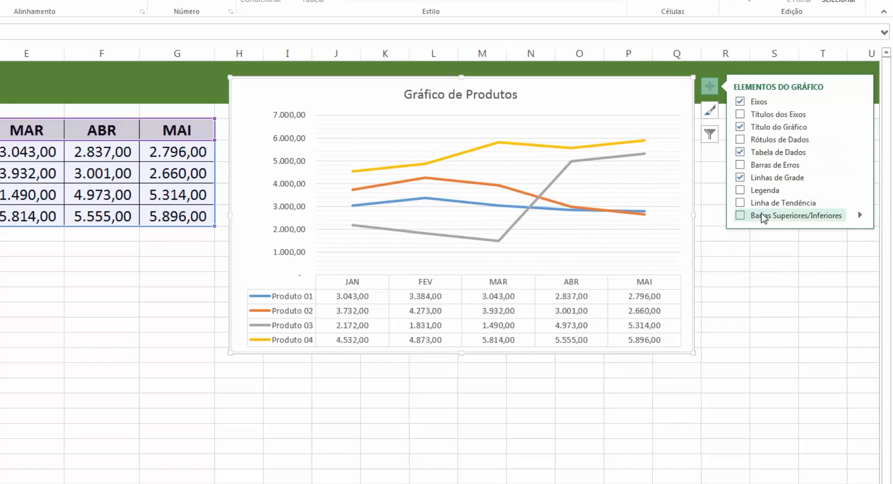
Step: Add a Linha de Tendência to the chart based on the Produto 01 series
{"action": "left_click", "coordinate": [740, 203]}
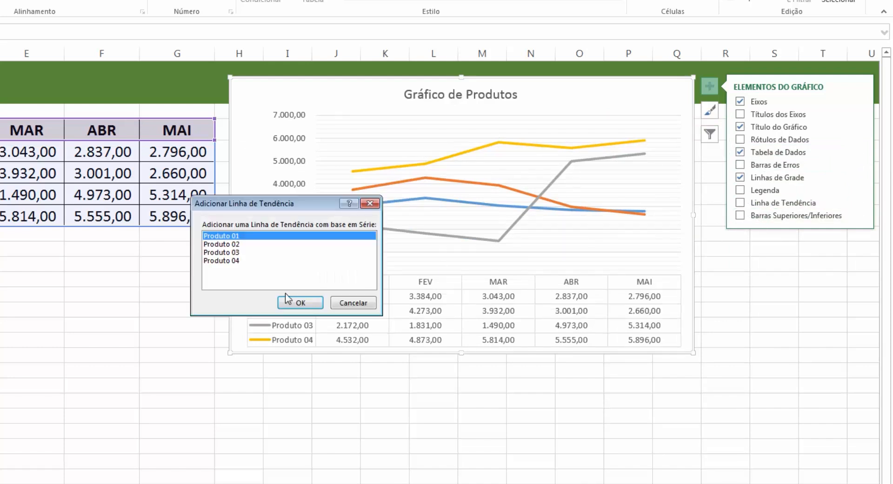
{"action": "left_click", "coordinate": [275, 251]}
{"action": "left_click", "coordinate": [276, 236]}
{"action": "left_click", "coordinate": [315, 303]}
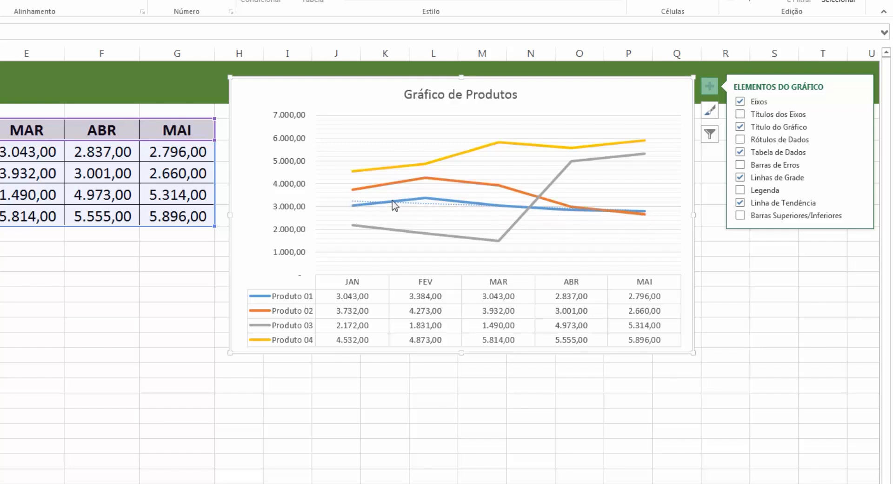
{"action": "left_click", "coordinate": [860, 202]}
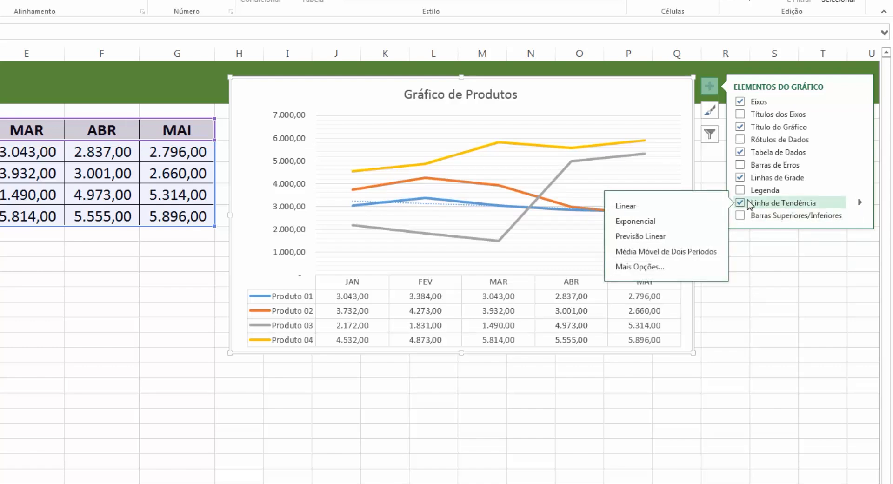
{"action": "left_click", "coordinate": [675, 208]}
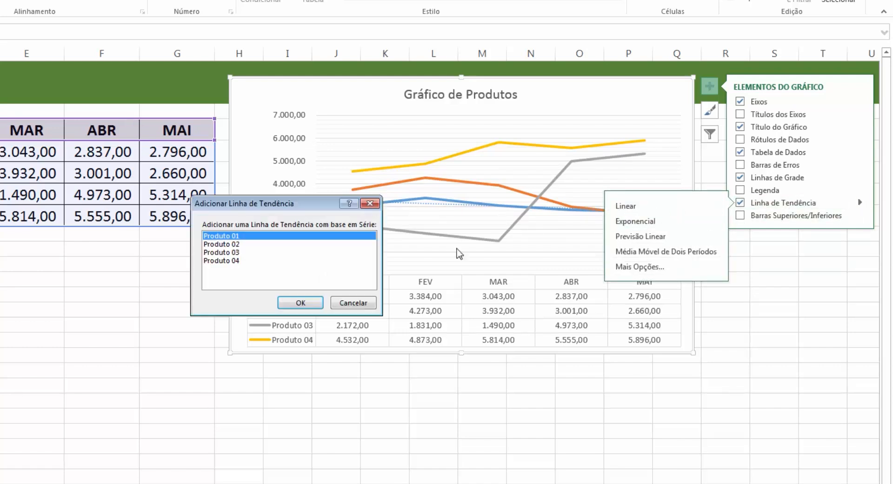
{"action": "left_click", "coordinate": [261, 244]}
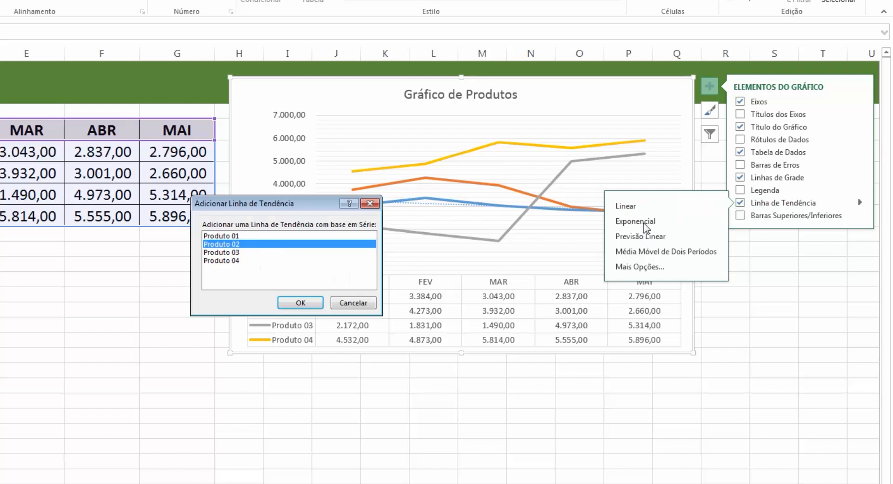
{"action": "left_click", "coordinate": [356, 303]}
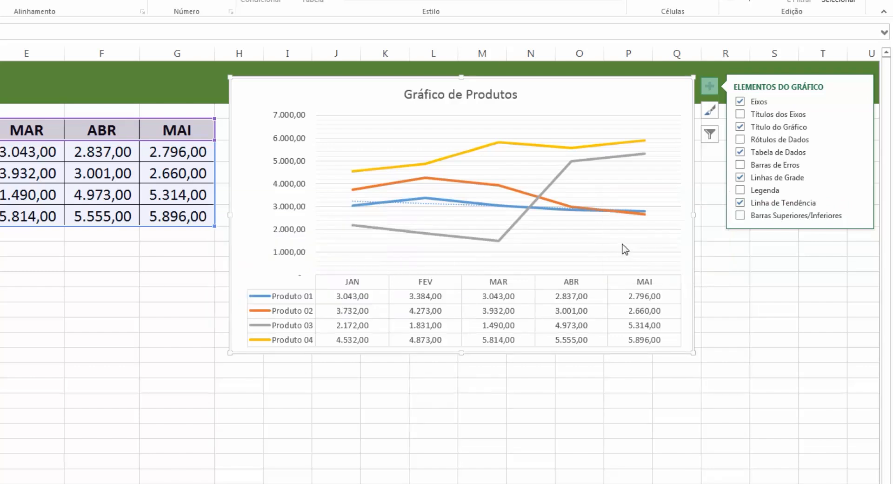
Step: Add an Exponencial trendline to the chart based on the Produto 02 series
{"action": "left_click", "coordinate": [858, 202]}
{"action": "left_click", "coordinate": [670, 222]}
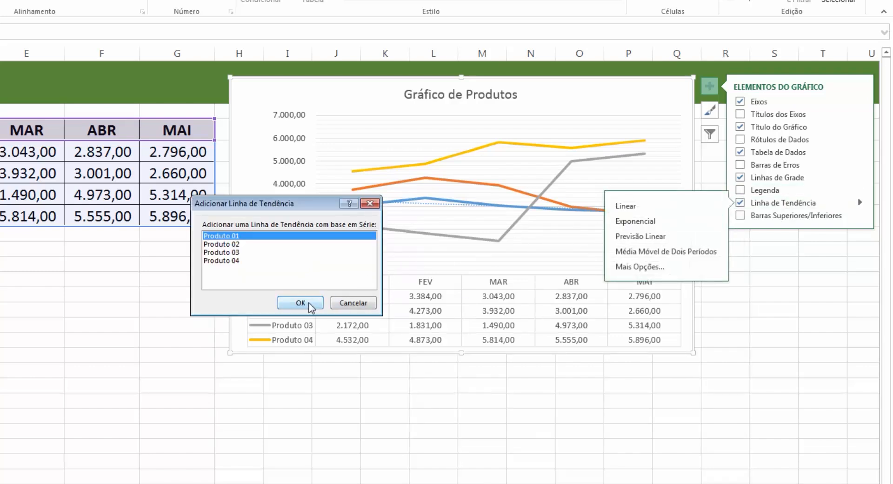
{"action": "left_click", "coordinate": [254, 245]}
{"action": "left_click", "coordinate": [300, 302]}
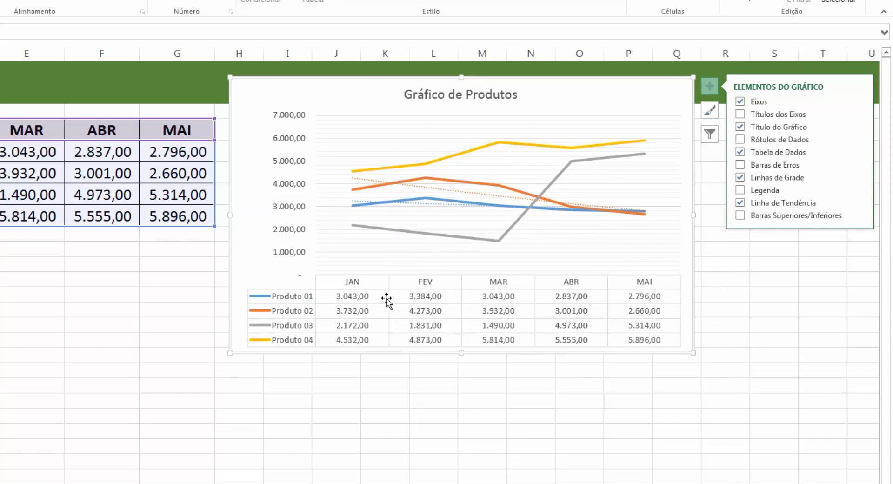
Step: Add a Previsão Linear trendline to the chart based on the Produto 03 series
{"action": "left_click", "coordinate": [859, 203]}
{"action": "left_click", "coordinate": [861, 204]}
{"action": "left_click", "coordinate": [860, 204]}
{"action": "left_click", "coordinate": [670, 236]}
{"action": "left_click", "coordinate": [226, 252]}
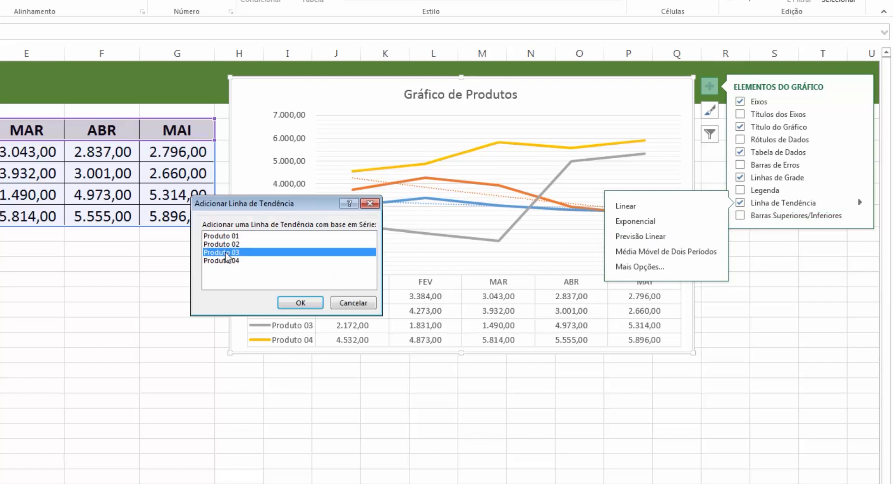
{"action": "left_click", "coordinate": [299, 303]}
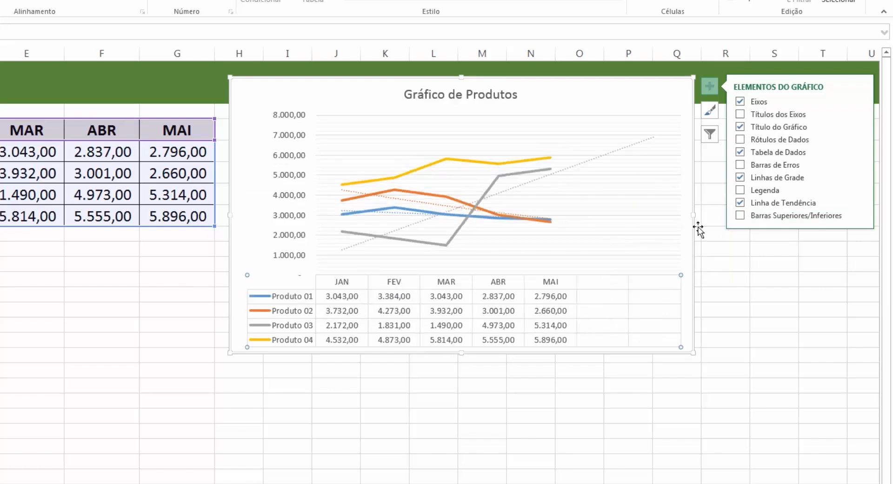
Step: Remove all trendlines from the chart and dismiss the dialog for adding a new one
{"action": "left_click", "coordinate": [860, 203]}
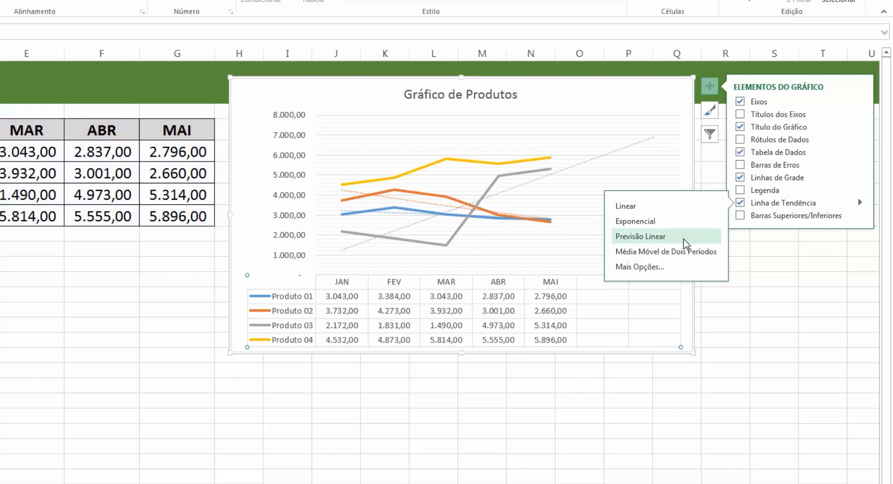
{"action": "left_click", "coordinate": [350, 262]}
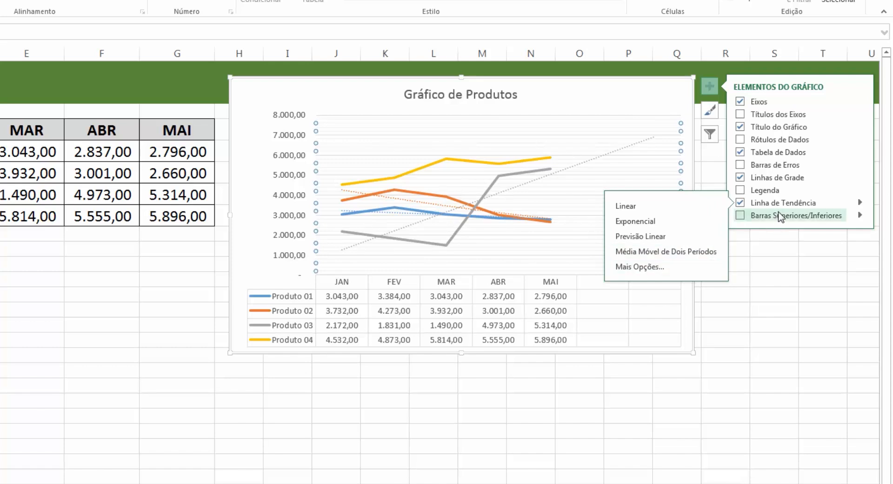
{"action": "left_click", "coordinate": [741, 203]}
{"action": "left_click", "coordinate": [742, 204]}
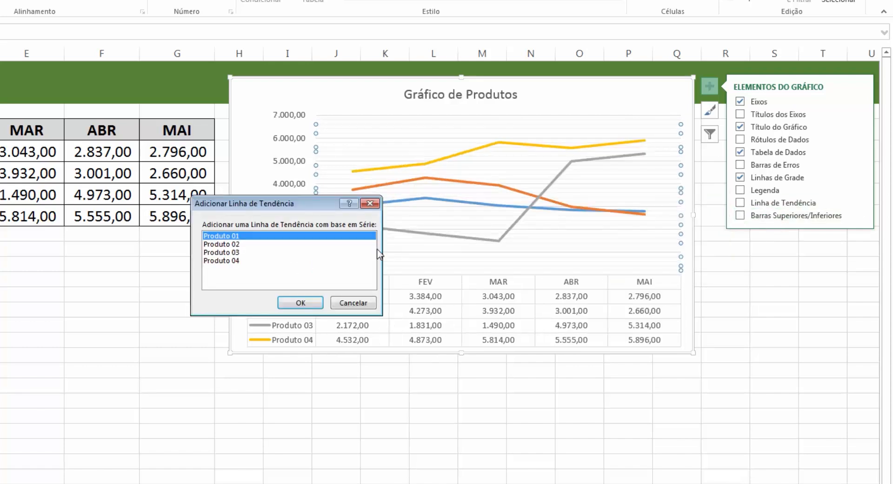
{"action": "left_click", "coordinate": [370, 203]}
Step: Add a Previsão Linear trendline to the chart based on the Produto 01 series
{"action": "left_click", "coordinate": [860, 202]}
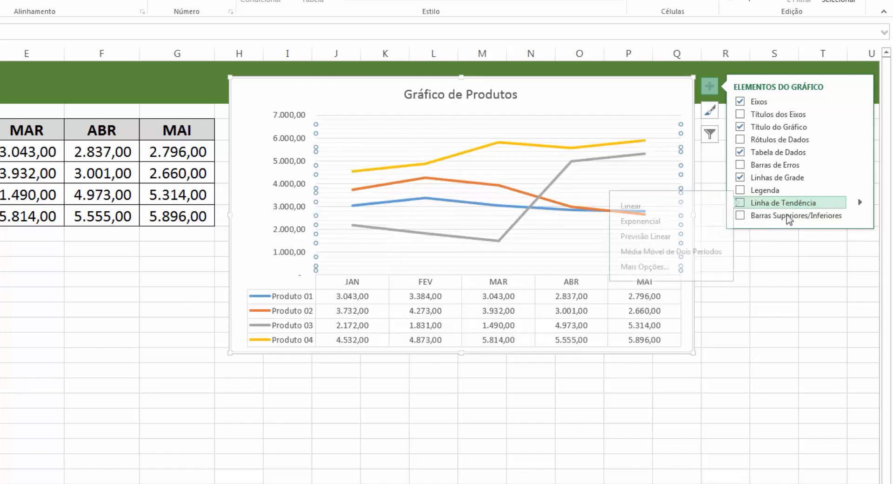
{"action": "left_click", "coordinate": [705, 238]}
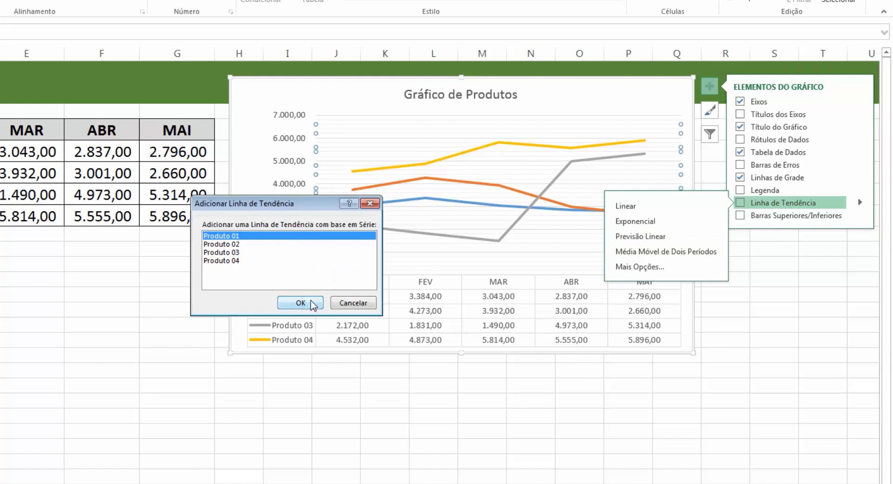
{"action": "left_click", "coordinate": [307, 303]}
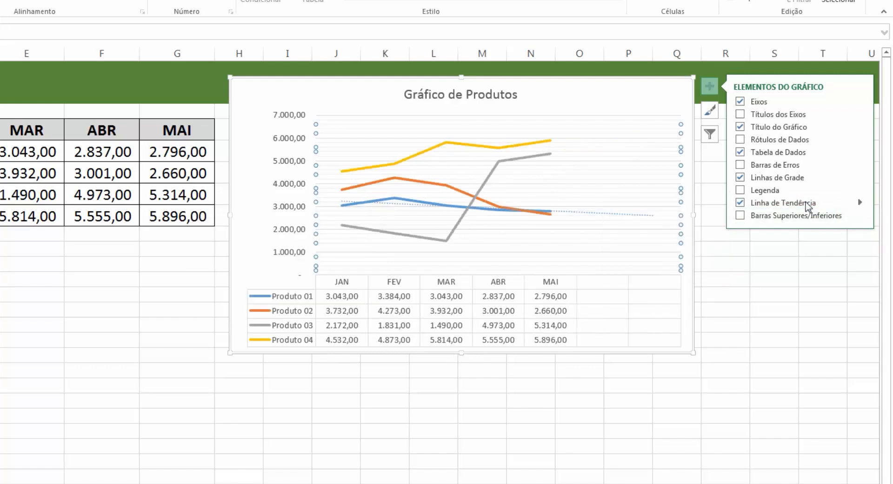
Step: Add a Previsão Linear trendline to the chart based on the Produto 02 series
{"action": "mouse_move", "coordinate": [807, 207]}
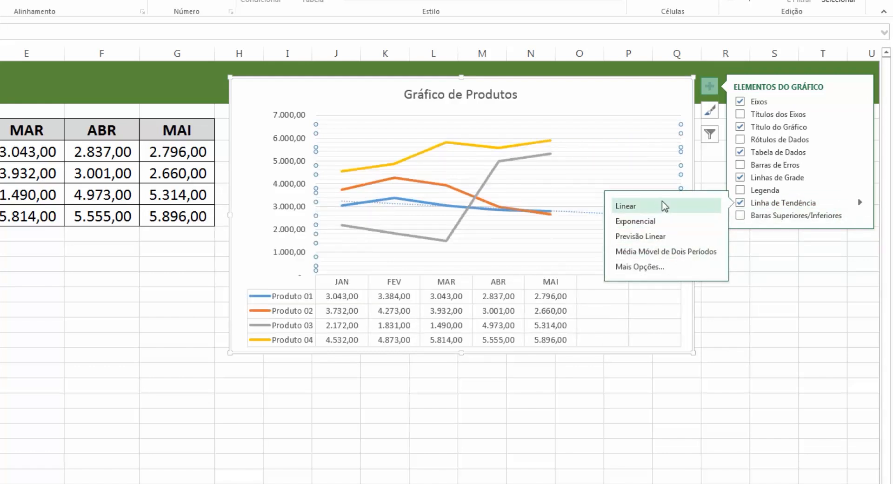
{"action": "left_click", "coordinate": [665, 237]}
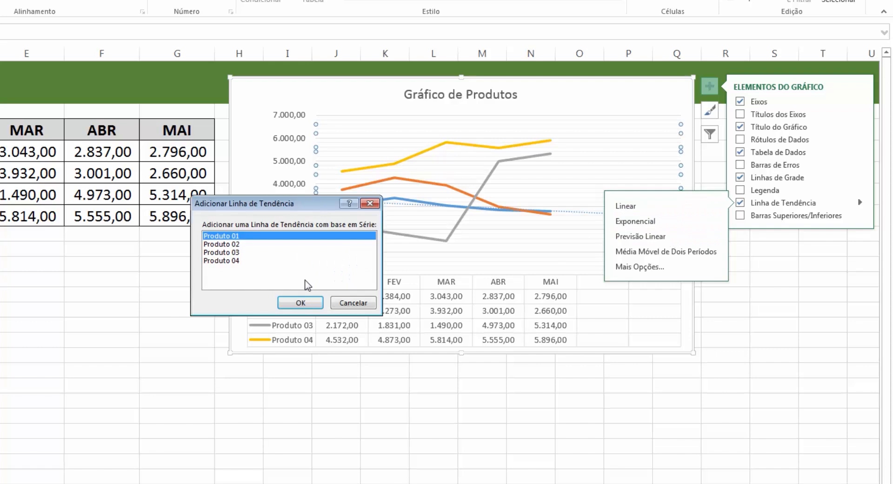
{"action": "left_click", "coordinate": [253, 244]}
{"action": "left_click", "coordinate": [300, 302]}
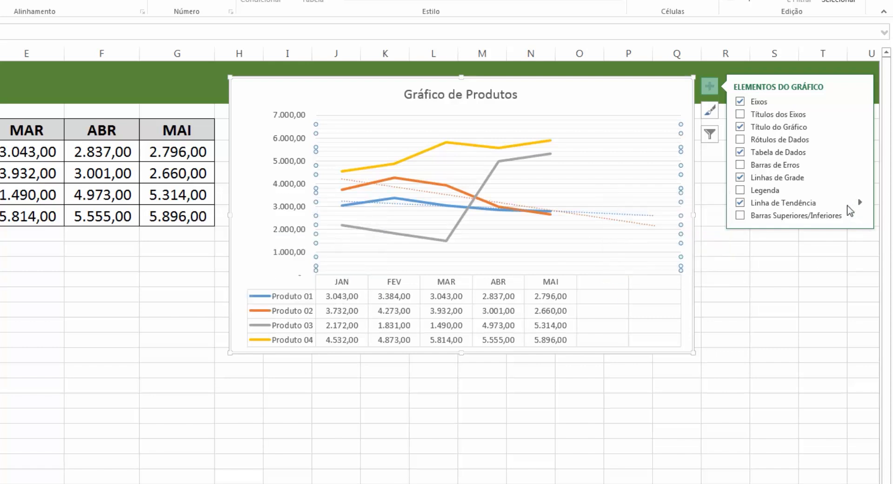
Step: Add a Previsão Linear trendline to the chart based on the Produto 03 series
{"action": "mouse_move", "coordinate": [859, 205]}
{"action": "left_click", "coordinate": [640, 236]}
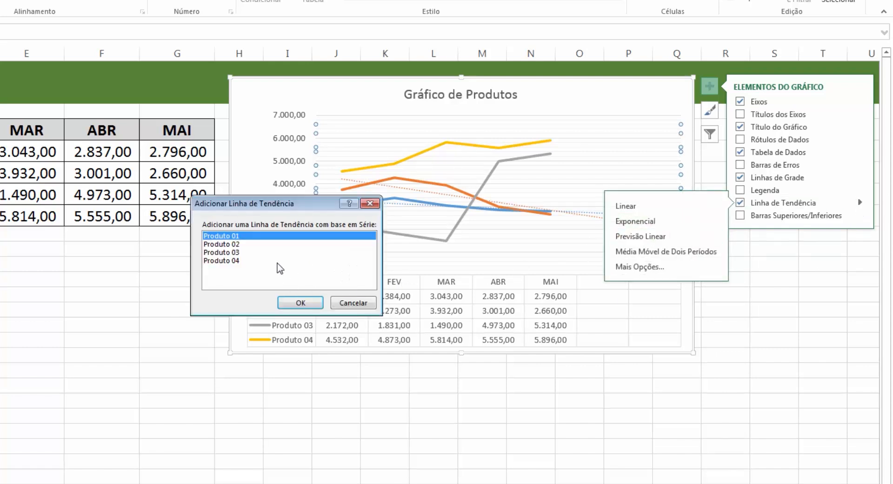
{"action": "left_click", "coordinate": [223, 252]}
{"action": "left_click", "coordinate": [300, 302]}
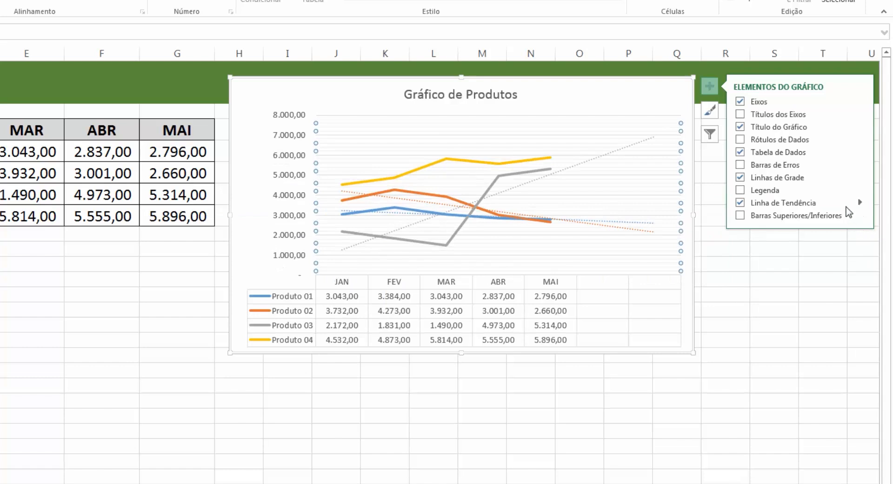
Step: Add a Previsão Linear trendline to the chart based on the Produto 04 series
{"action": "mouse_move", "coordinate": [864, 204]}
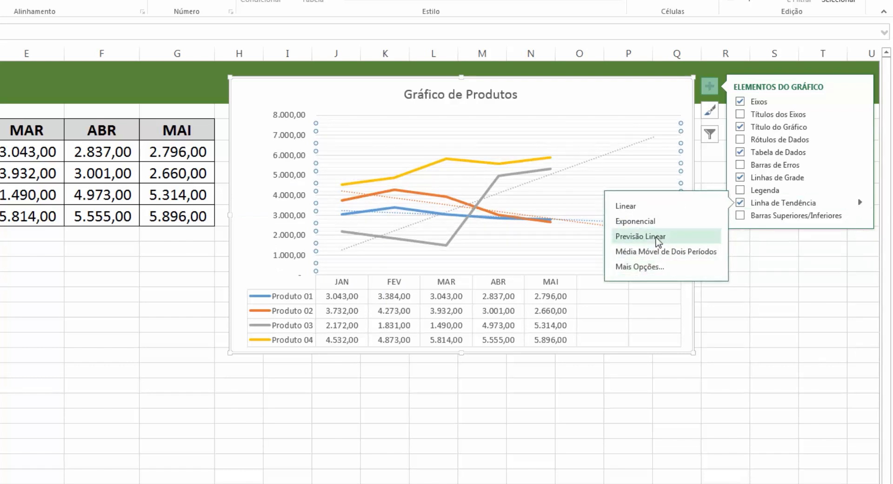
{"action": "left_click", "coordinate": [640, 236]}
{"action": "left_click", "coordinate": [232, 260]}
{"action": "left_click", "coordinate": [301, 302]}
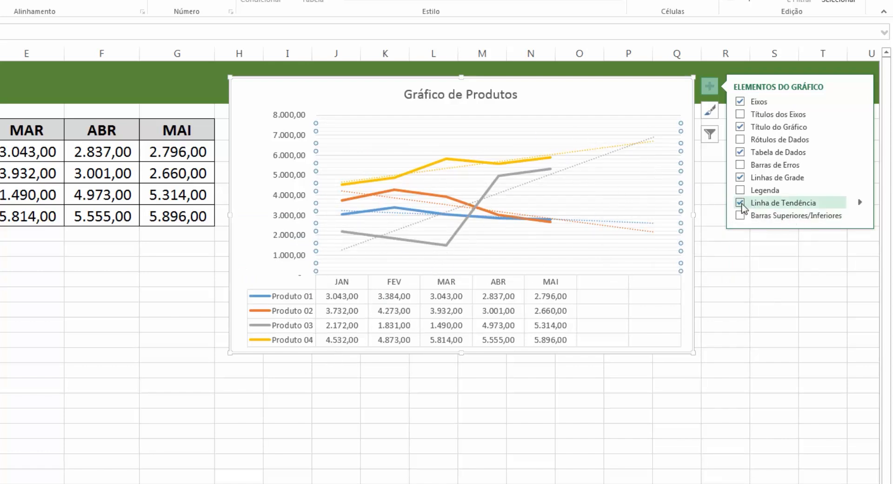
Step: Remove all trendlines from the chart and show the Barras Superiores/Inferiores element instead
{"action": "left_click", "coordinate": [740, 203]}
{"action": "left_click", "coordinate": [742, 216]}
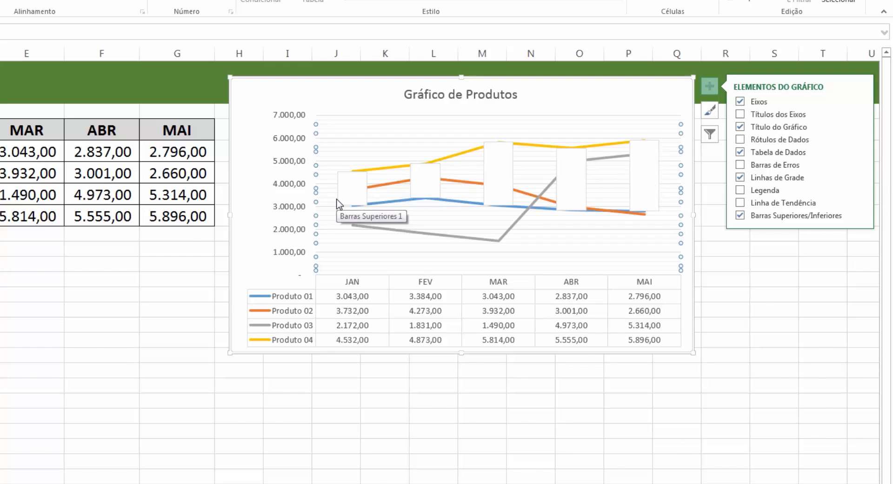
Step: Hide the Barras Superiores/Inferiores element and move the chart away from the table to free column H for new data
{"action": "left_click", "coordinate": [740, 215]}
{"action": "left_click", "coordinate": [542, 89]}
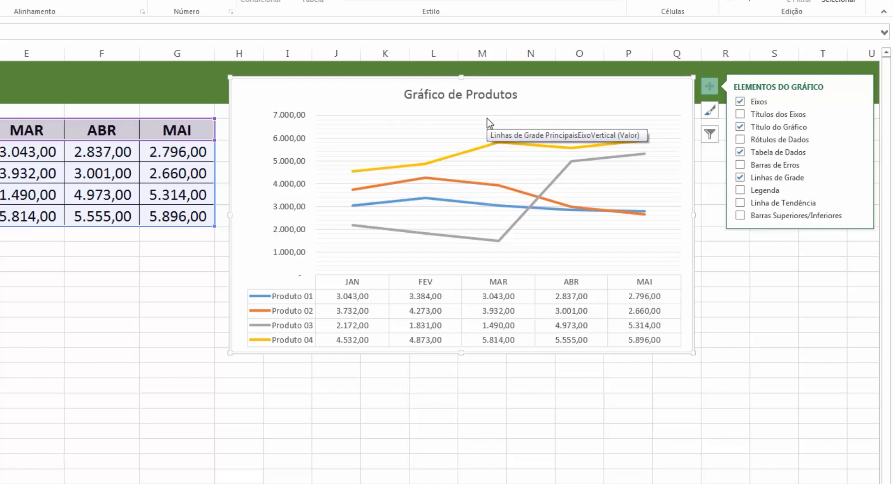
{"action": "left_click_drag", "start_coordinate": [253, 94], "coordinate": [287, 97]}
Step: Enter the month header JUN in column H, beside the MAI header
{"action": "left_click", "coordinate": [238, 133]}
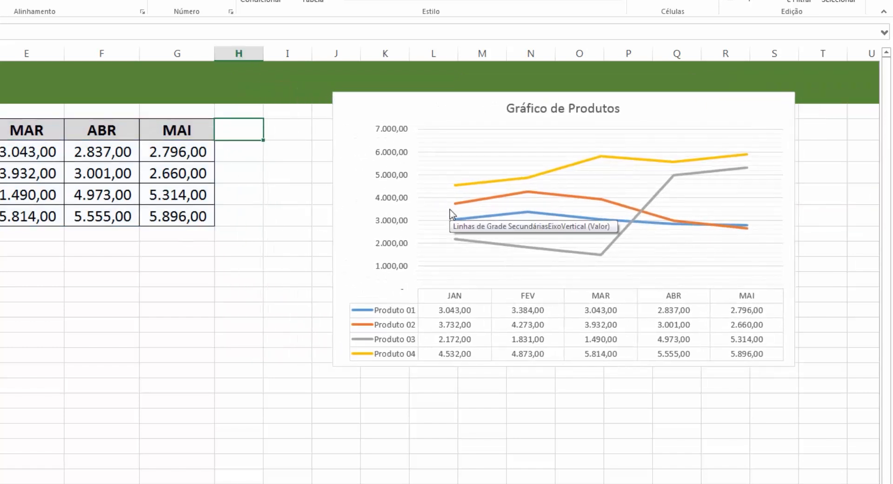
{"action": "type", "text": "JUN"}
{"action": "key", "text": "Return"}
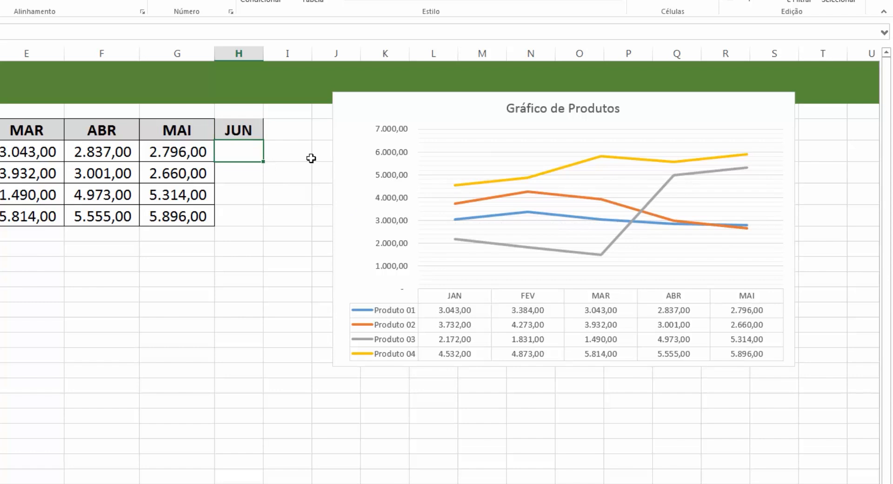
Step: Fill in the JUN values 3000, 2000, 6000 and 5550 for Produto 01 through Produto 04
{"action": "type", "text": "3000"}
{"action": "key", "text": "Return"}
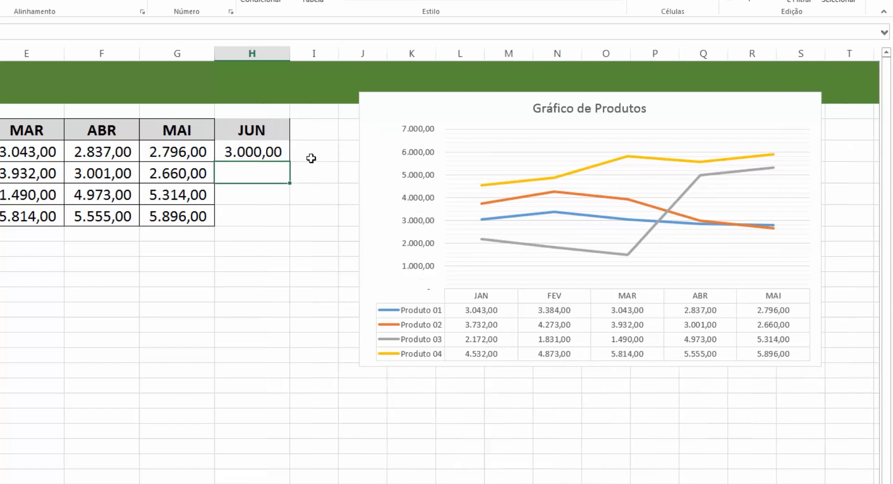
{"action": "type", "text": "4"}
{"action": "key", "text": "BackSpace"}
{"action": "type", "text": "2.0000"}
{"action": "key", "text": "Return"}
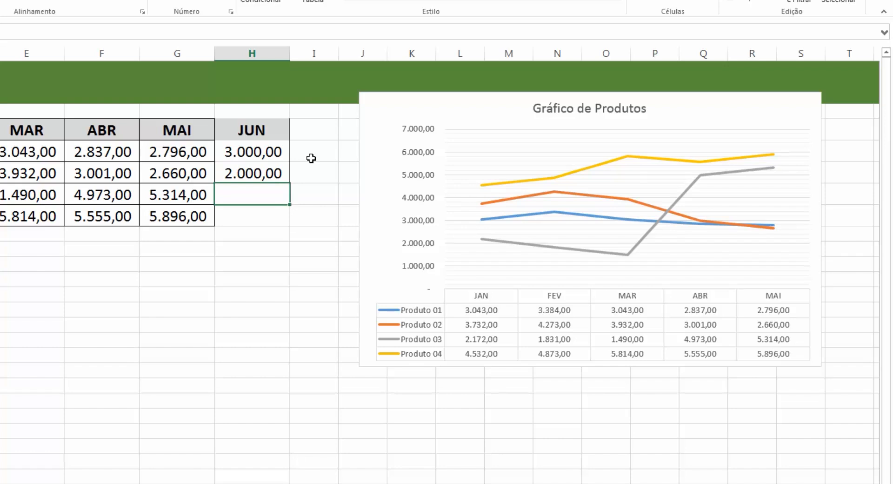
{"action": "type", "text": "6000"}
{"action": "key", "text": "Return"}
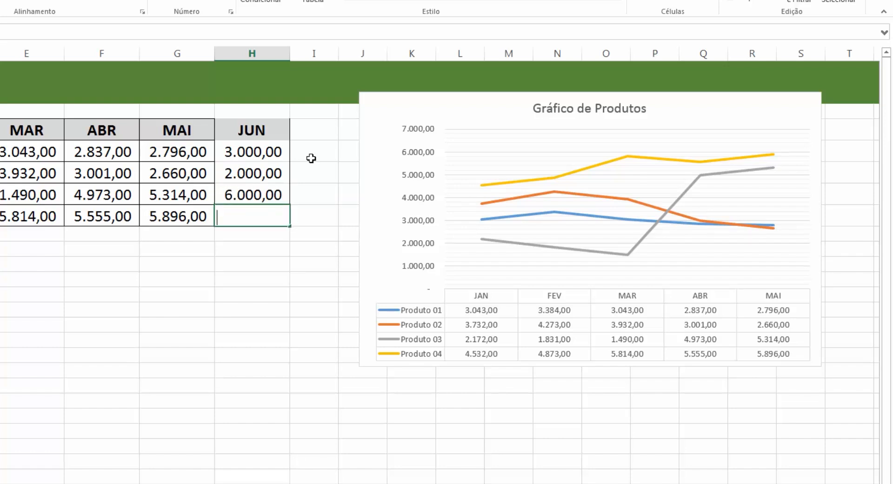
{"action": "type", "text": "5550"}
{"action": "key", "text": "Return"}
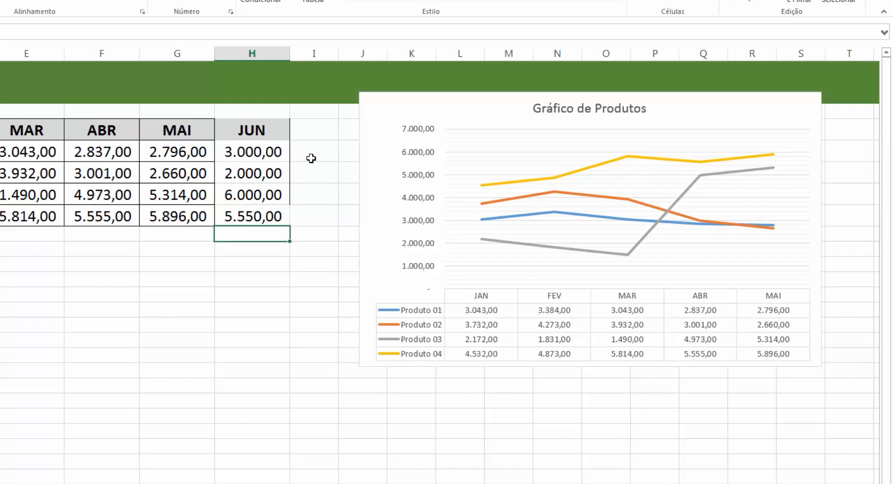
Step: Extend the chart's source data range by one column to include the JUN values
{"action": "left_click", "coordinate": [477, 117]}
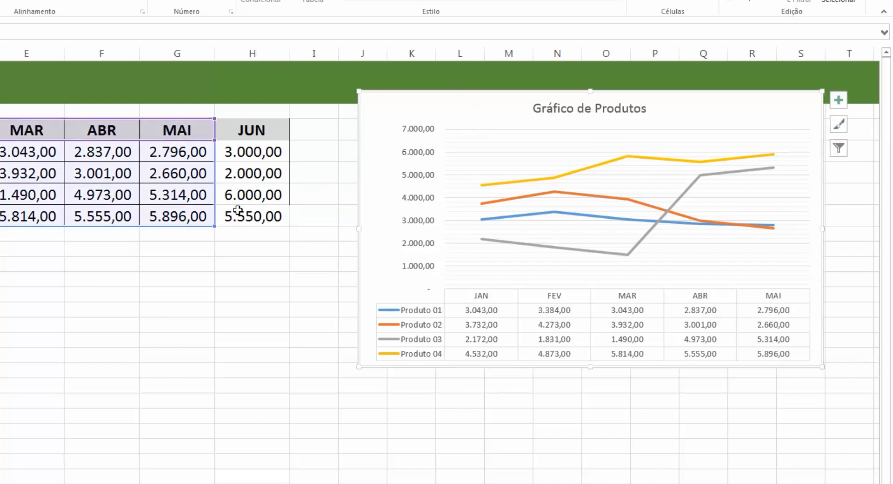
{"action": "left_click_drag", "start_coordinate": [215, 225], "coordinate": [279, 223]}
Step: Enlarge the chart in width and height and reposition it just after the MAI column, starting over column H
{"action": "left_click_drag", "start_coordinate": [459, 110], "coordinate": [274, 117]}
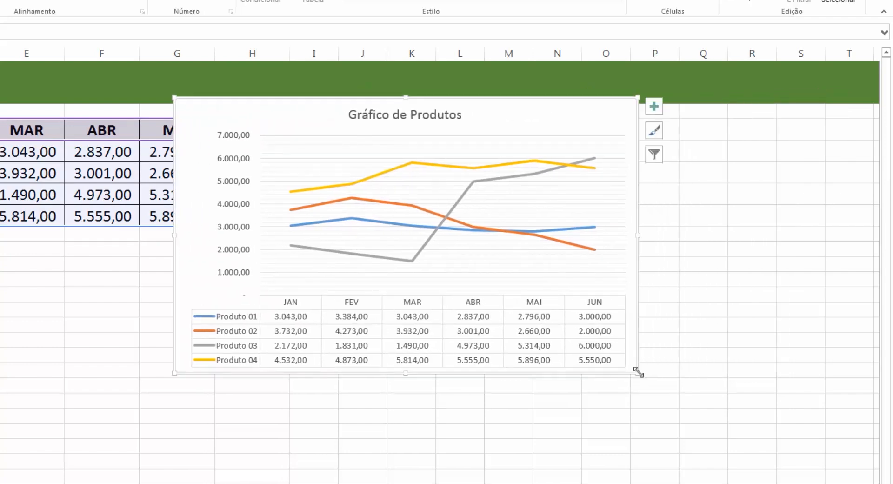
{"action": "left_click_drag", "start_coordinate": [638, 371], "coordinate": [681, 392]}
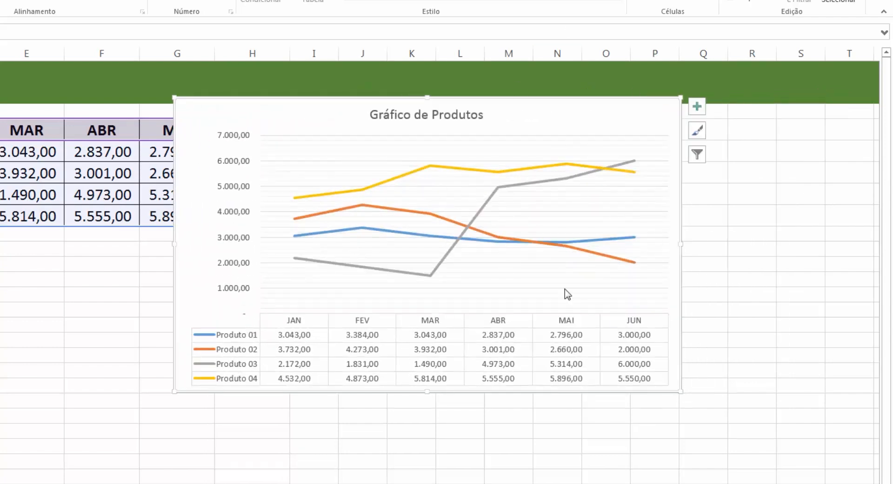
{"action": "left_click_drag", "start_coordinate": [286, 114], "coordinate": [335, 97]}
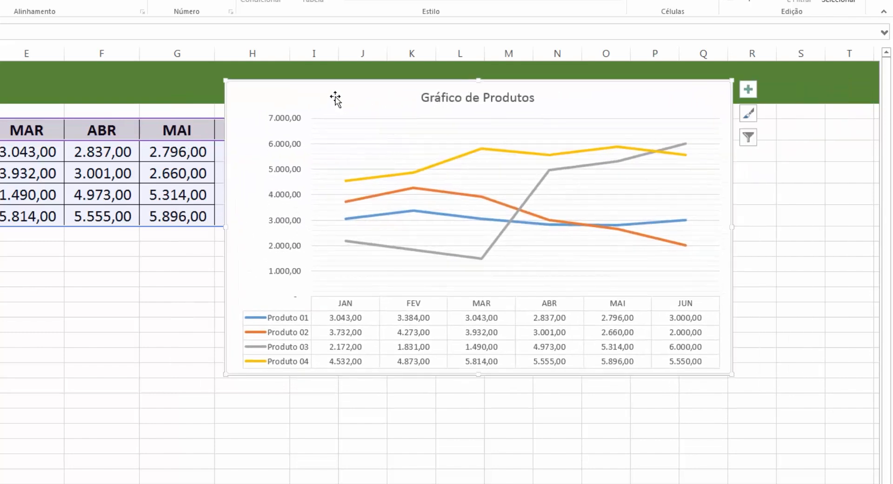